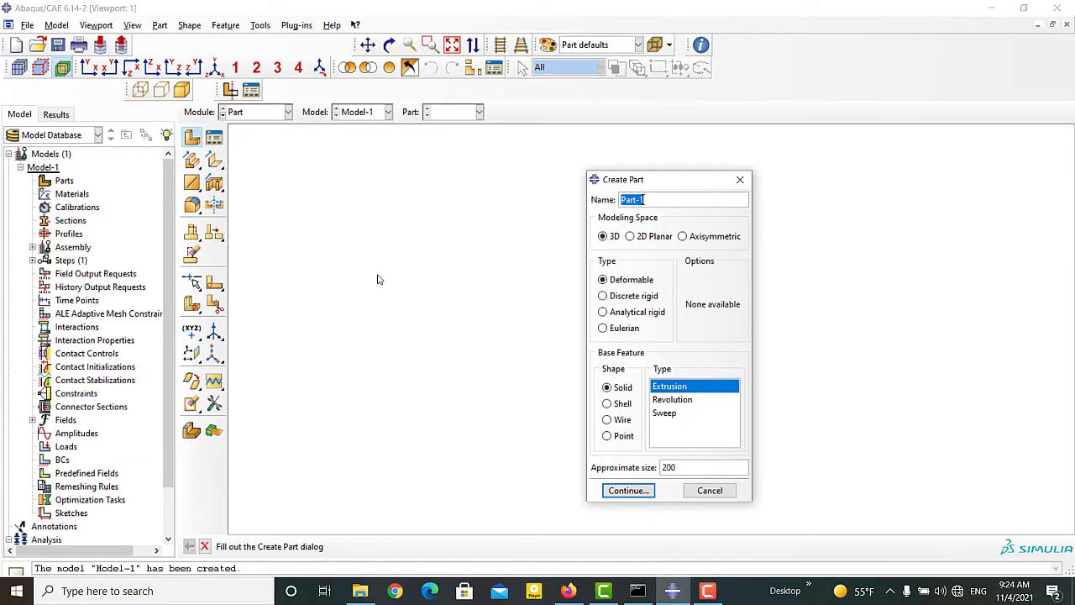
Create a part named Pipe as an axisymmetric part and start its sketch.
type("Pipe")
left_click(681, 237)
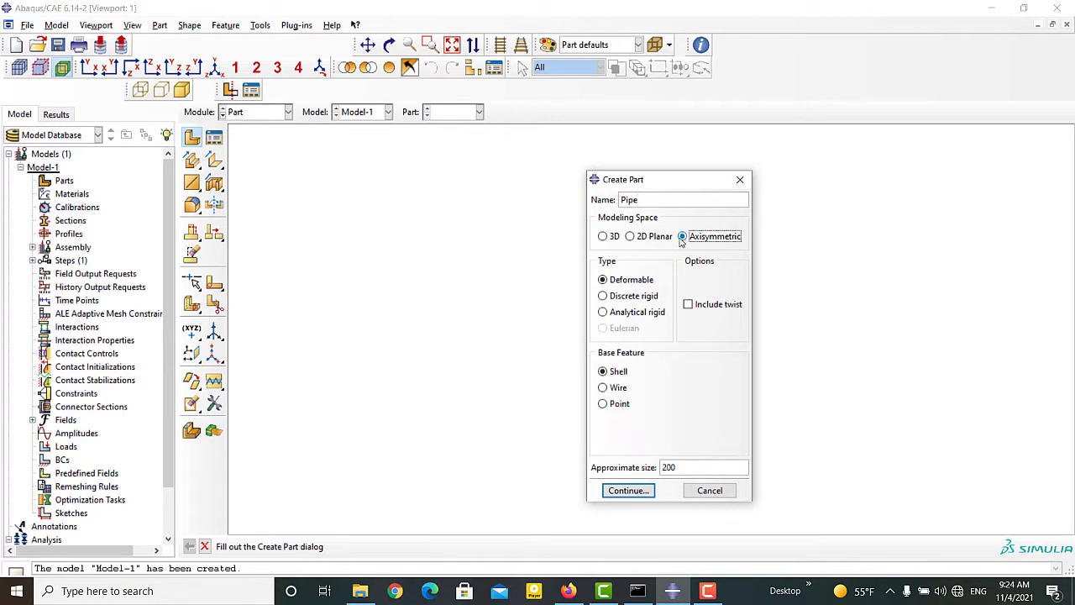
left_click(673, 467)
left_click(643, 490)
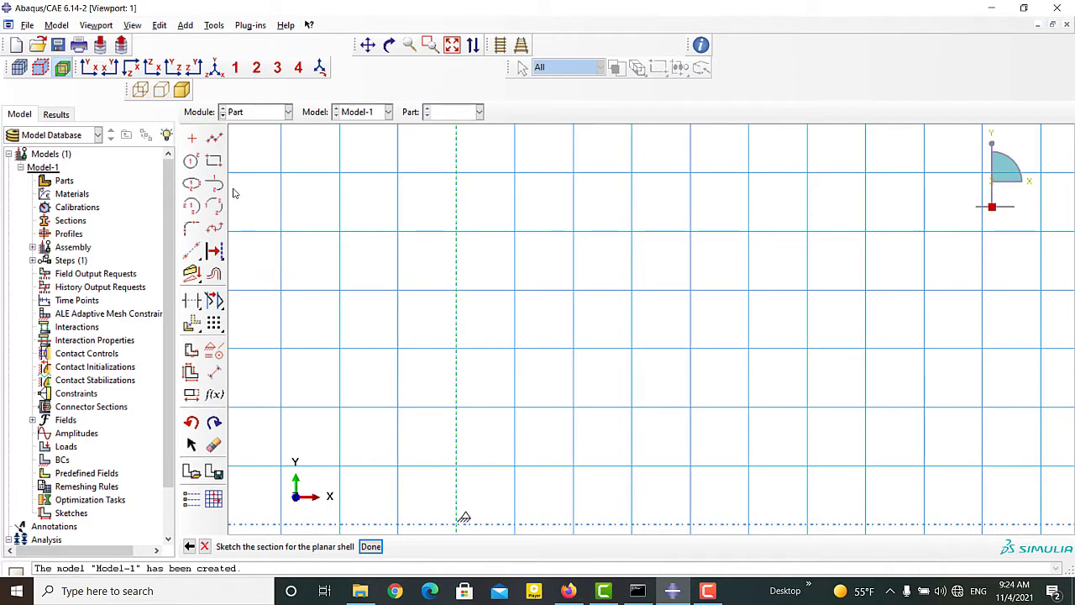
Draw a thin rectangle from corner (1,0) to corner (1.2,10).
left_click(214, 160)
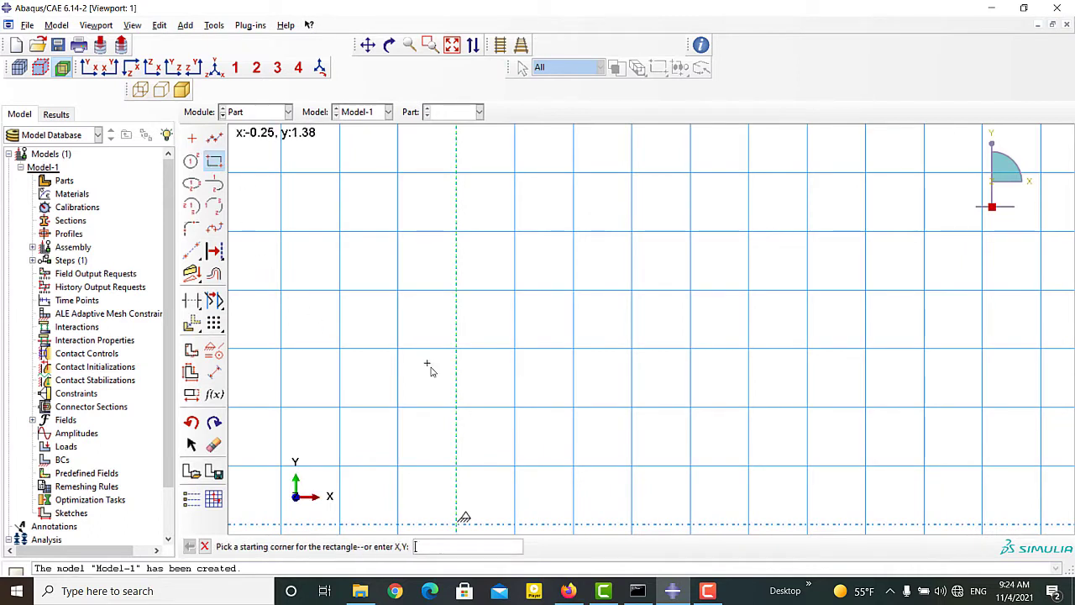
key("Return")
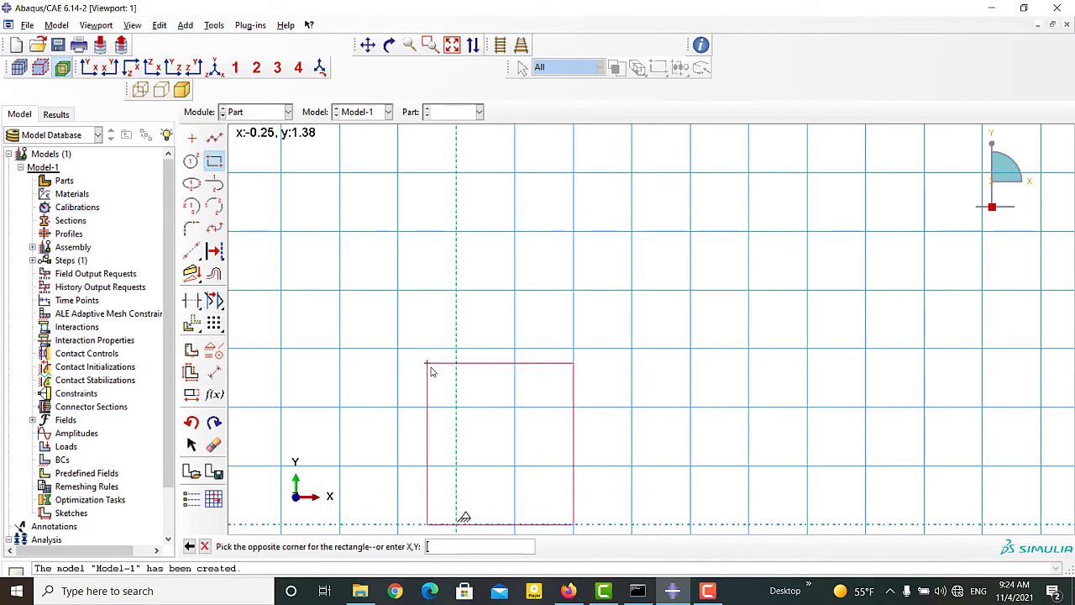
type("1.2")
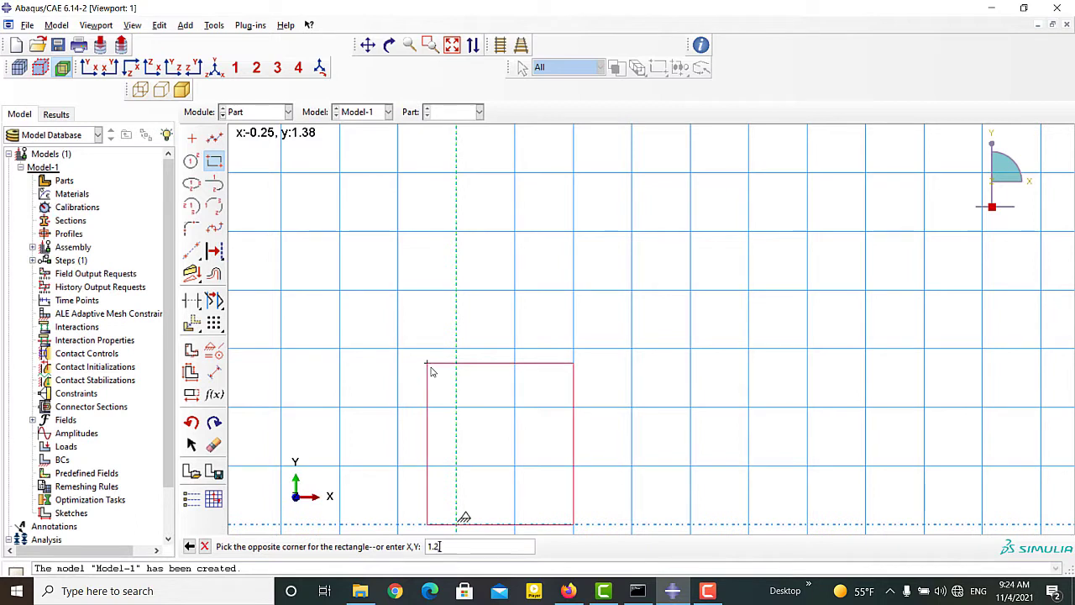
type(",10")
key("Return")
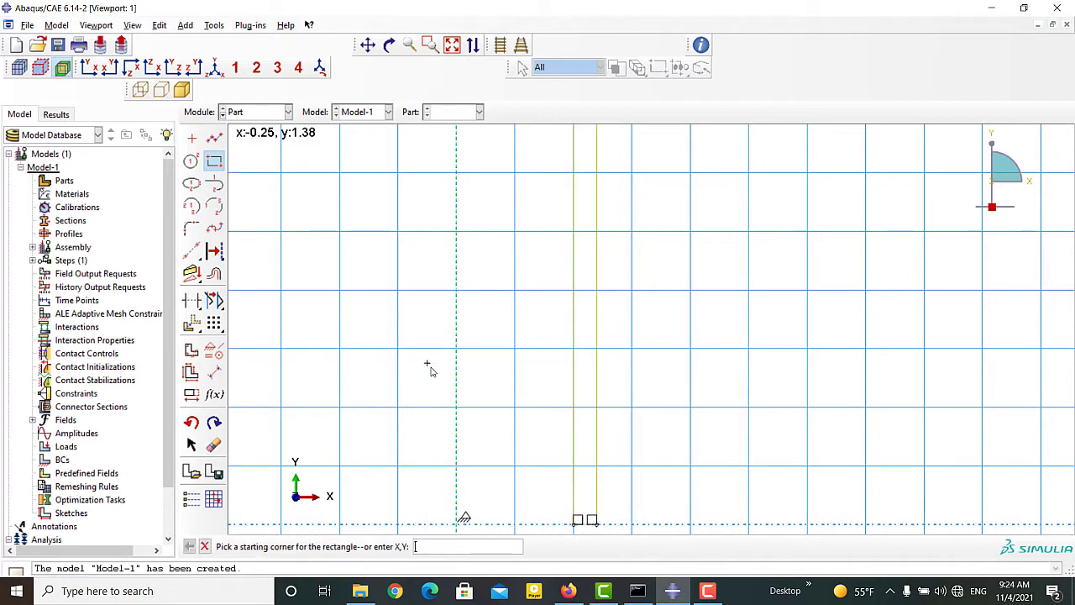
left_click(204, 546)
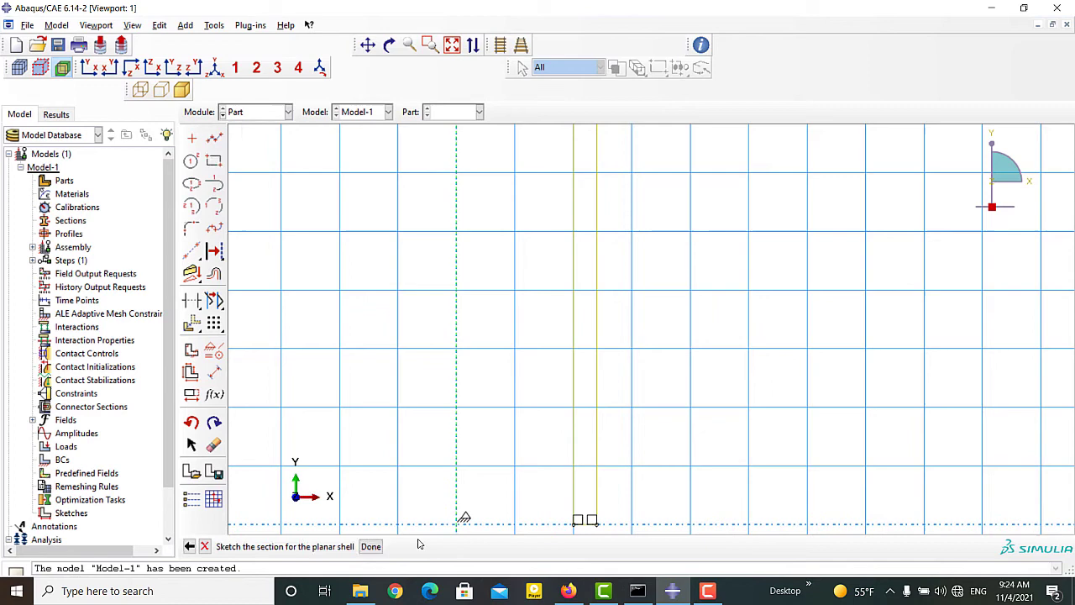
Finish the Pipe sketch and switch to the Property module.
left_click(371, 546)
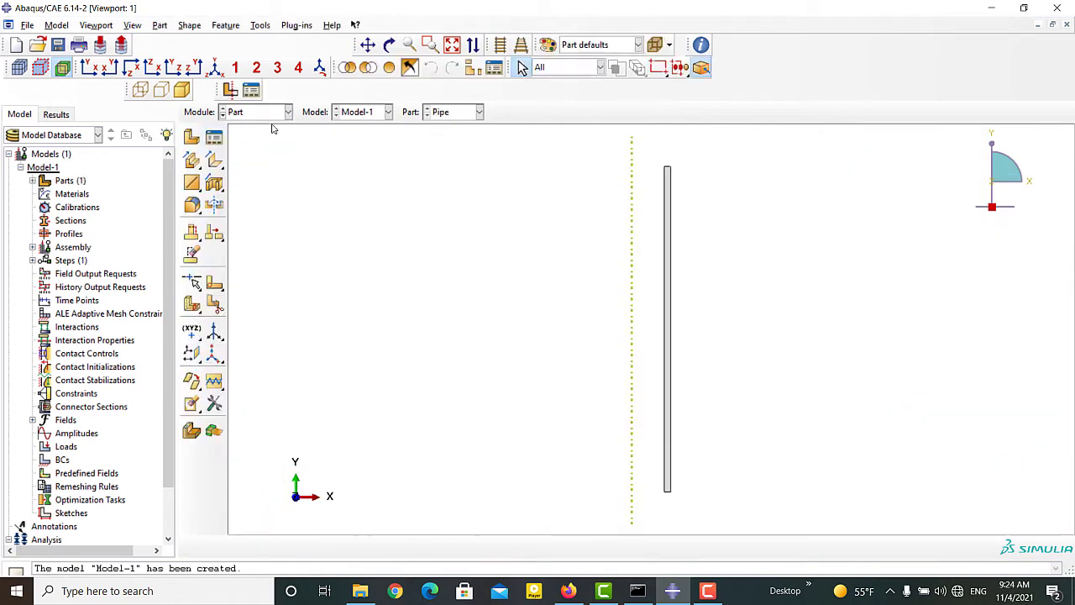
left_click(269, 114)
left_click(260, 140)
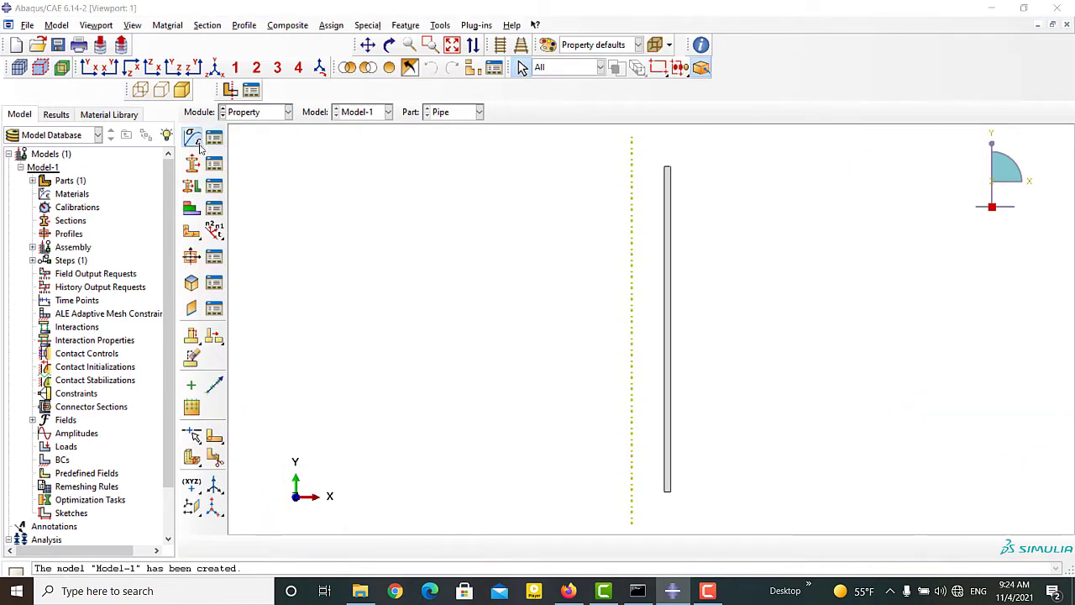
Create material Steel with elastic Young's modulus 2e11 and Poisson's ratio 0.3.
left_click(192, 139)
type("Steel")
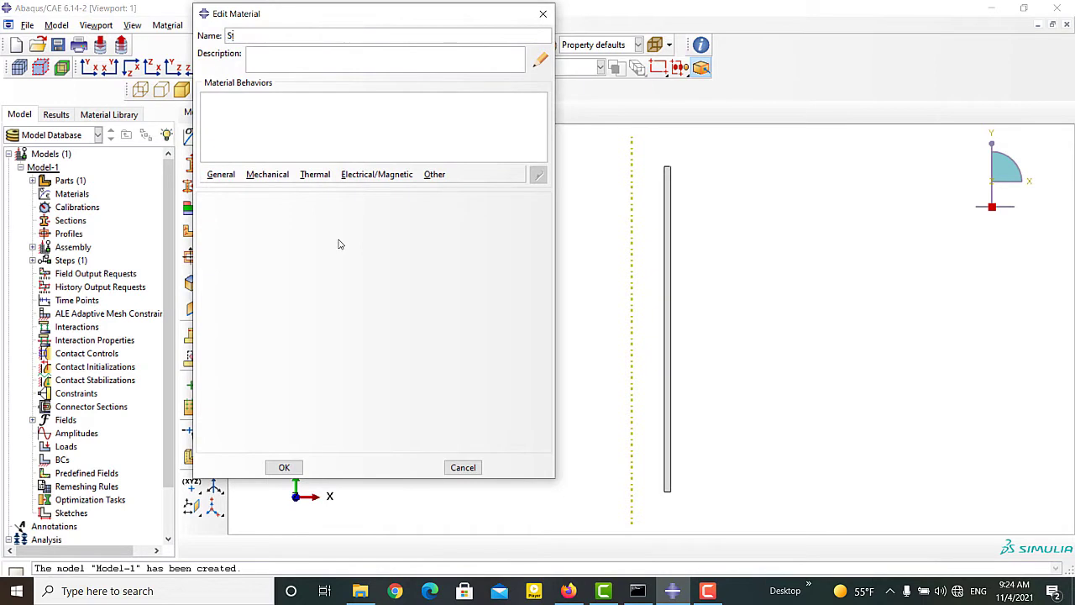
left_click(271, 176)
mouse_move(394, 190)
left_click(438, 191)
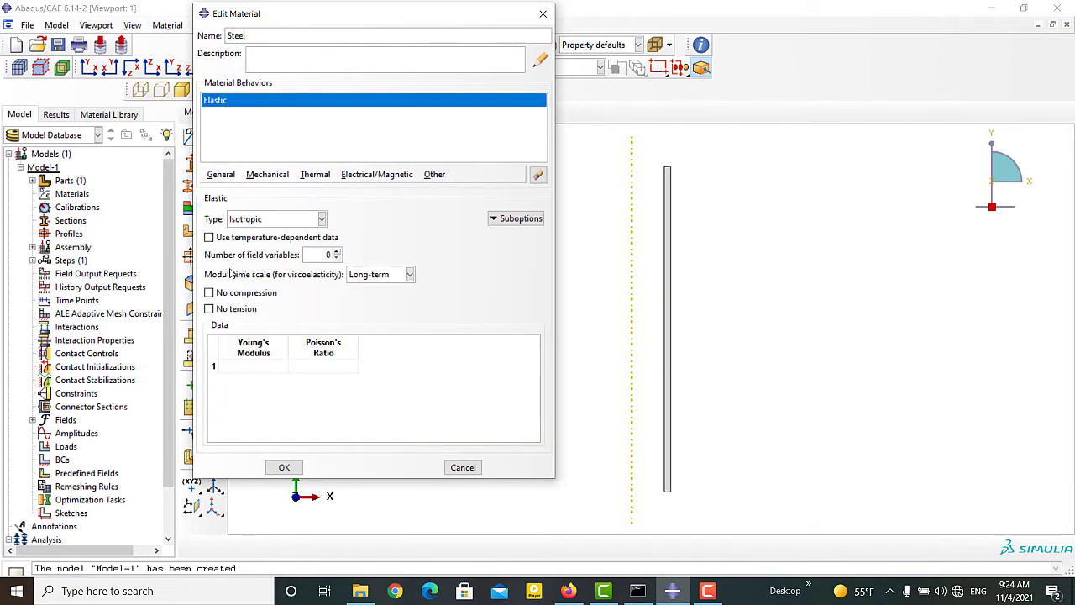
double_click(239, 365)
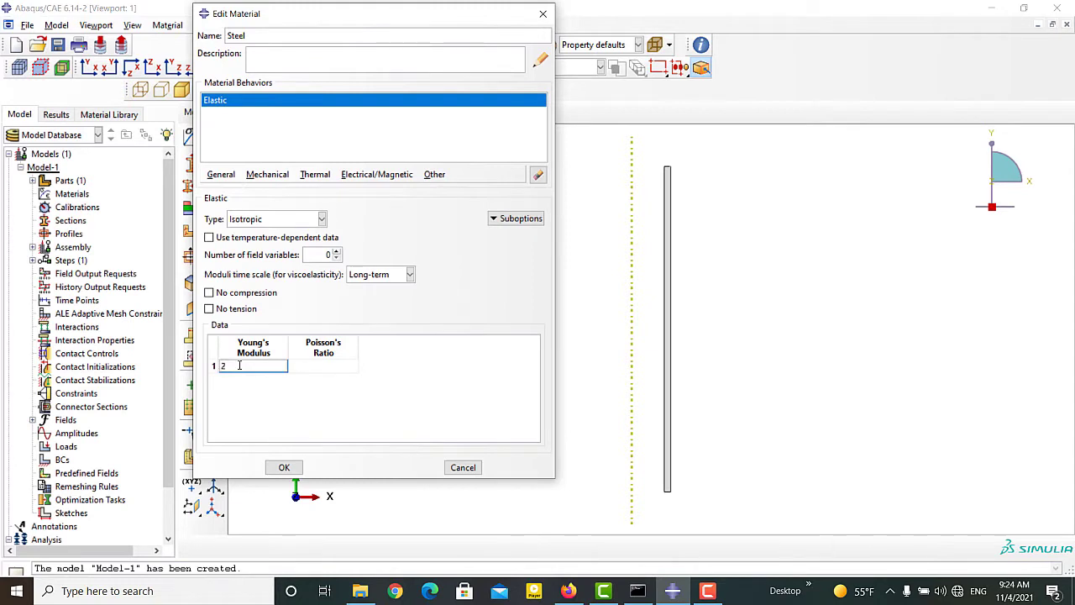
left_click(307, 375)
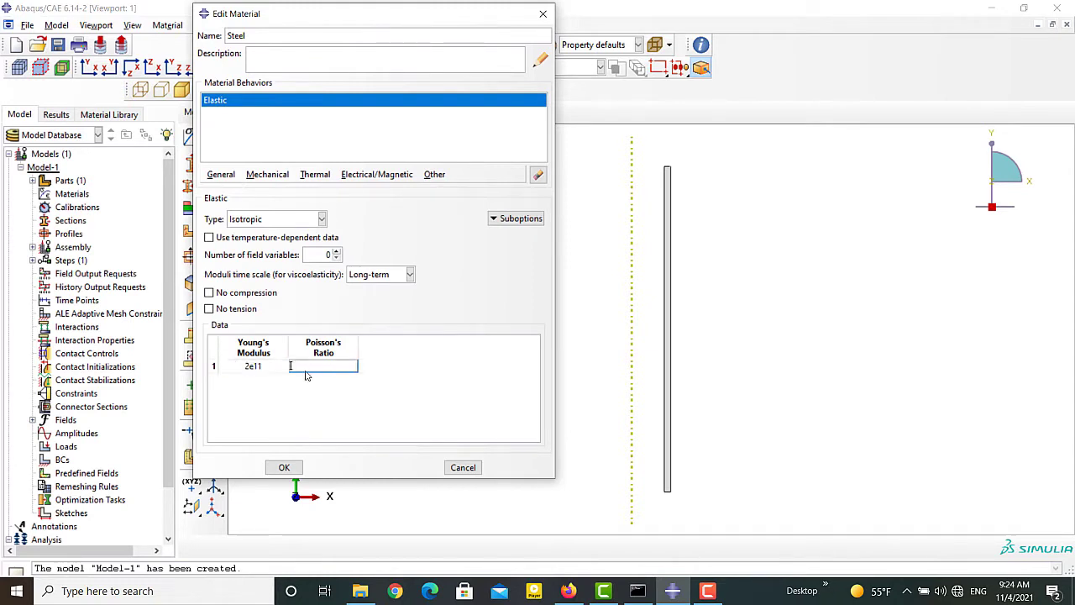
left_click(284, 467)
Create solid homogeneous Section-1 using Steel and assign it to the pipe.
left_click(191, 162)
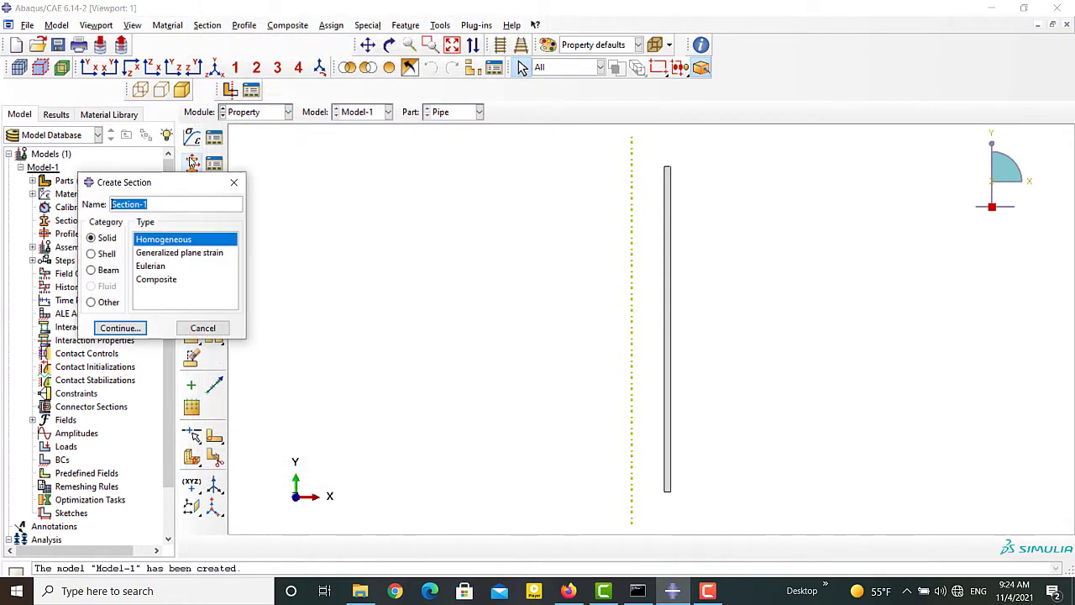
left_click(120, 327)
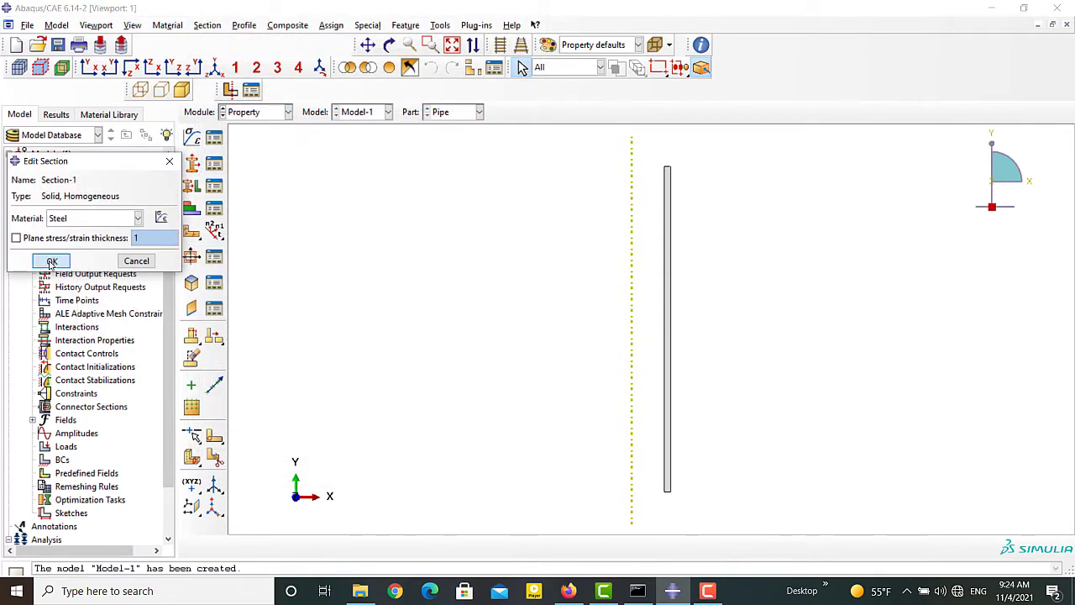
left_click(51, 261)
left_click(190, 189)
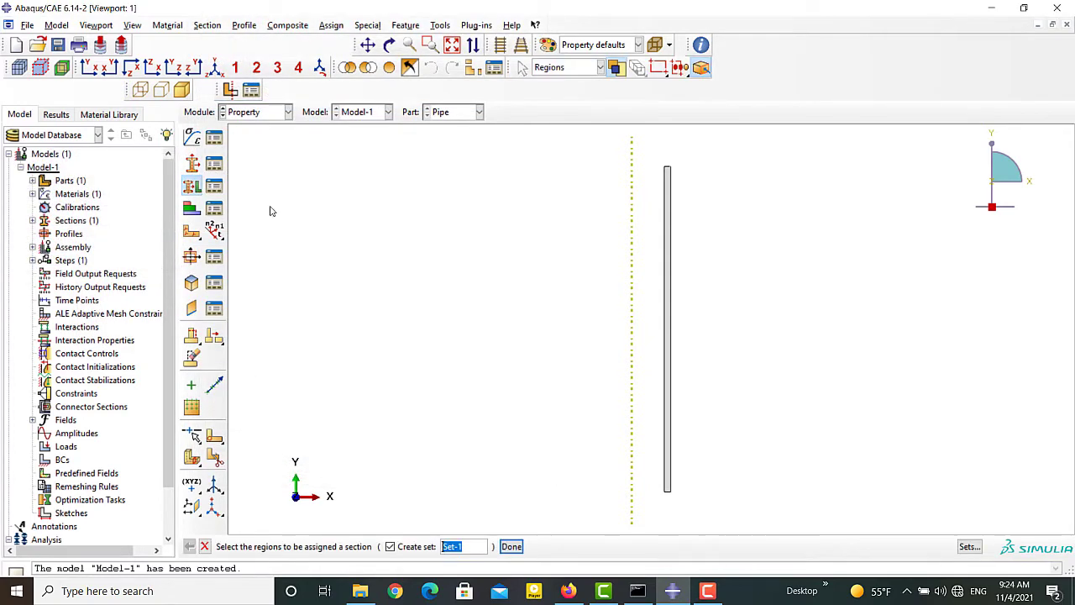
left_click(667, 302)
left_click(511, 545)
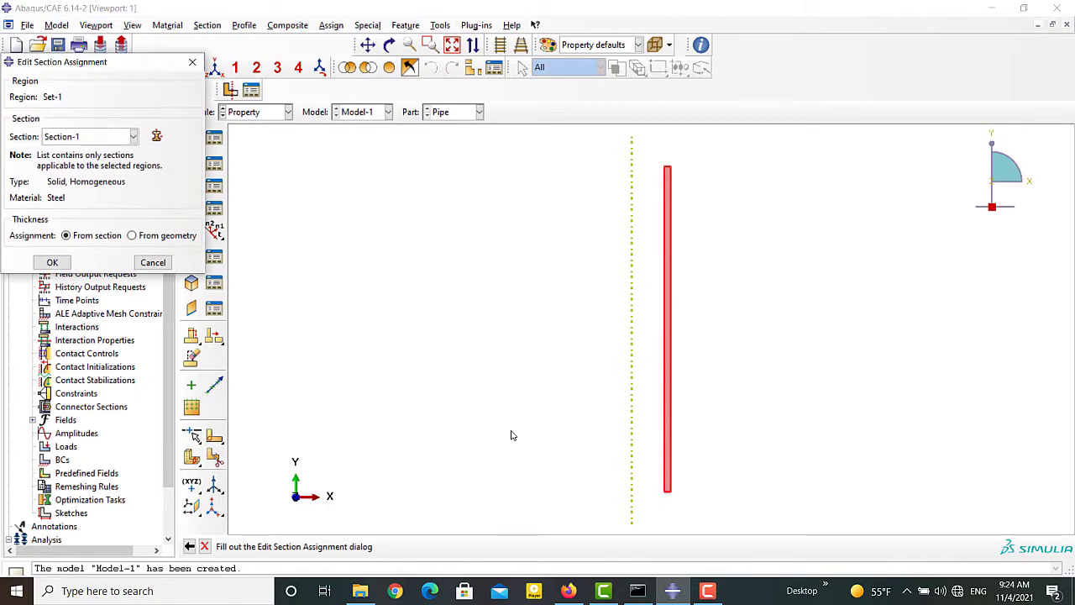
left_click(52, 262)
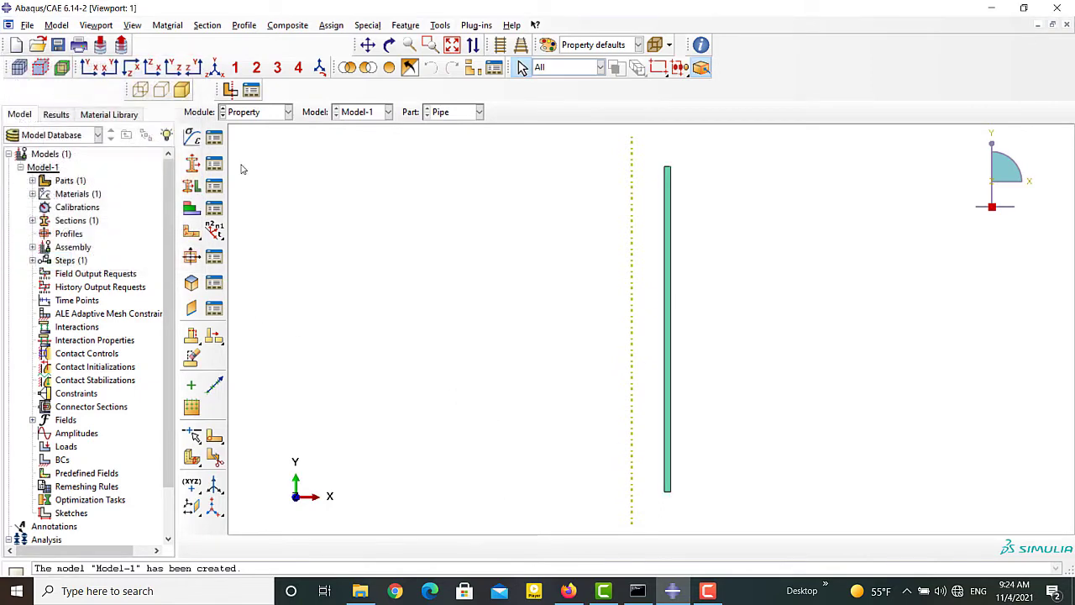
In the Assembly module, add an independent instance of Pipe.
left_click(259, 113)
left_click(251, 152)
left_click(193, 140)
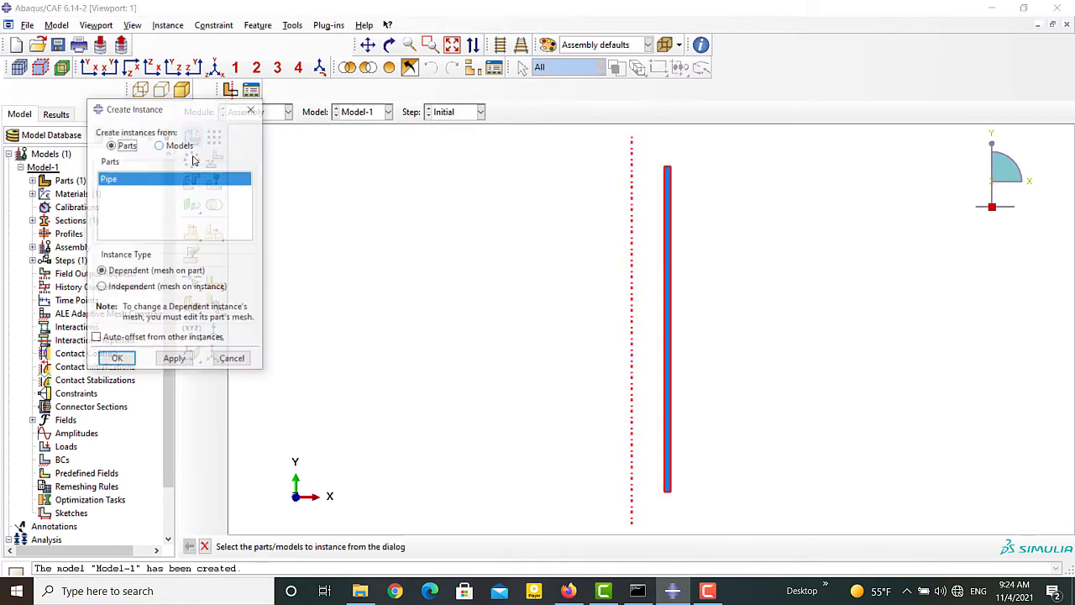
left_click(101, 287)
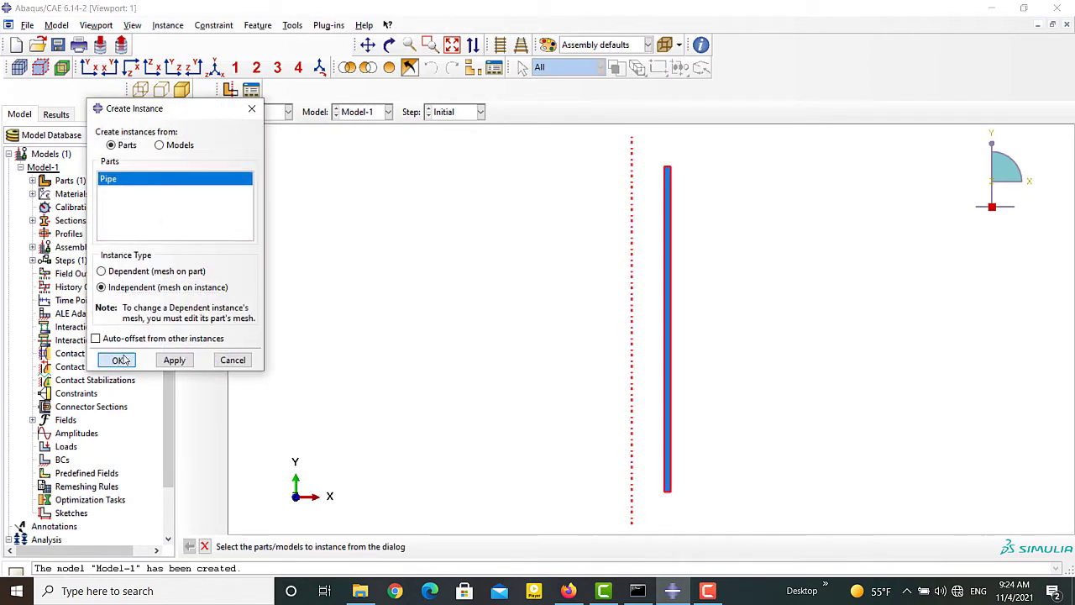
left_click(116, 359)
Create a Static, General step named Bending with initial increment 0.2.
left_click(258, 113)
left_click(225, 165)
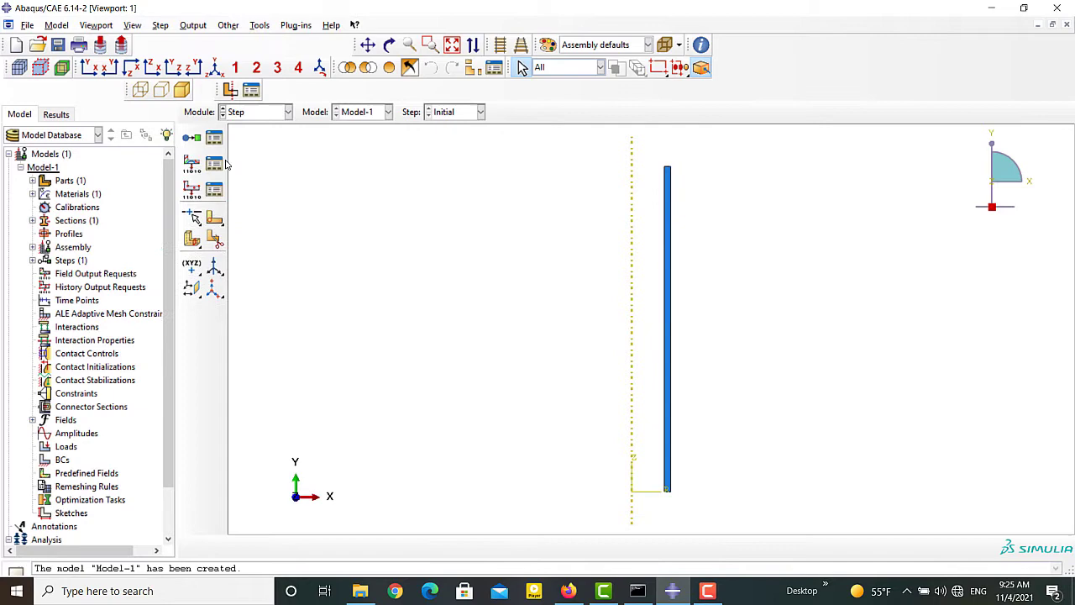
left_click(190, 139)
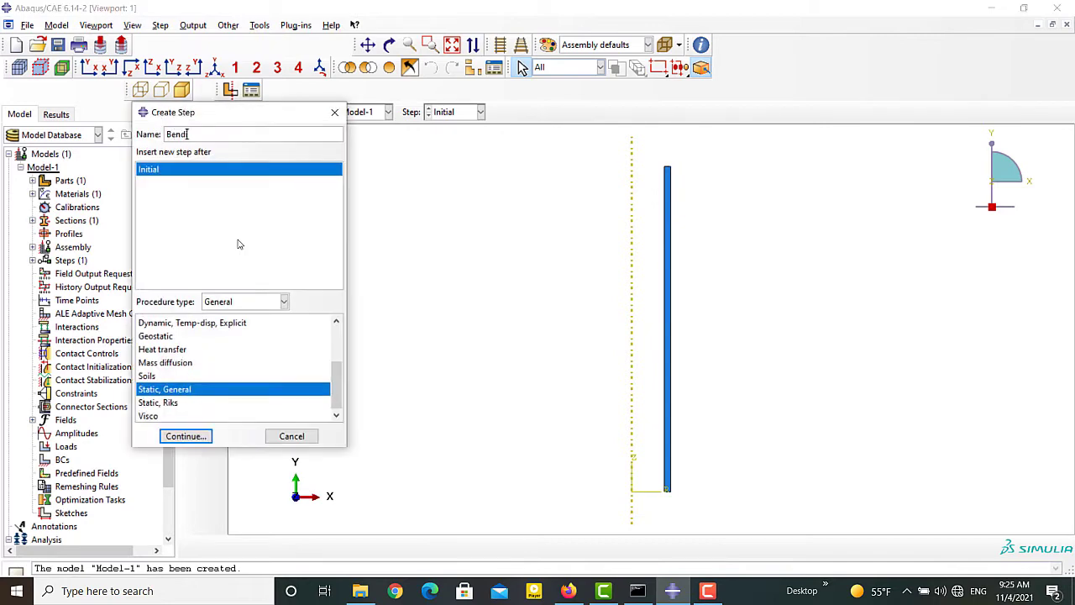
left_click(185, 436)
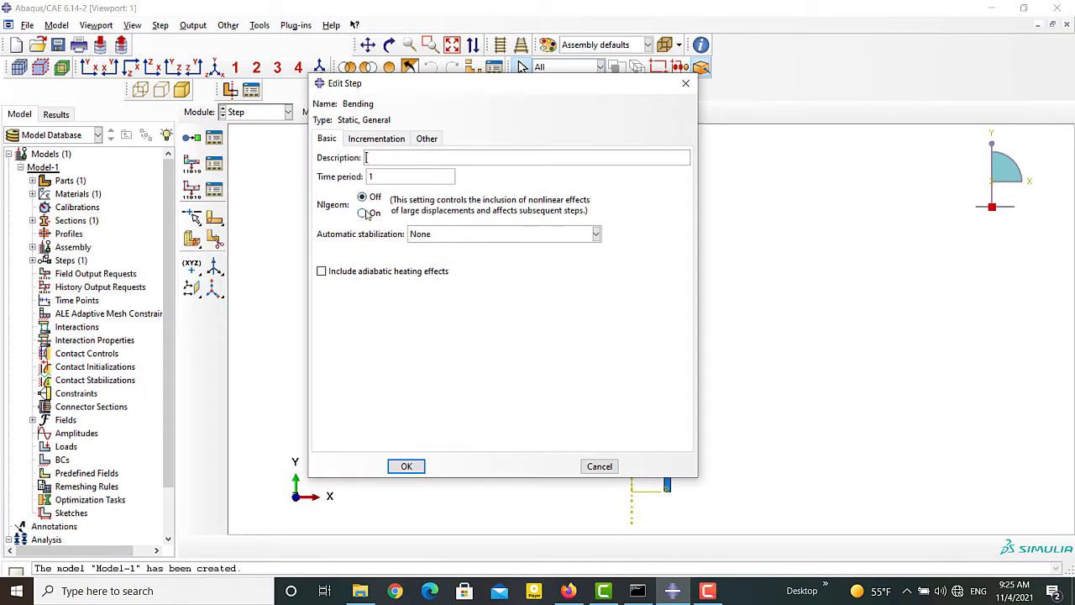
left_click(376, 139)
left_click_drag(389, 205, 368, 211)
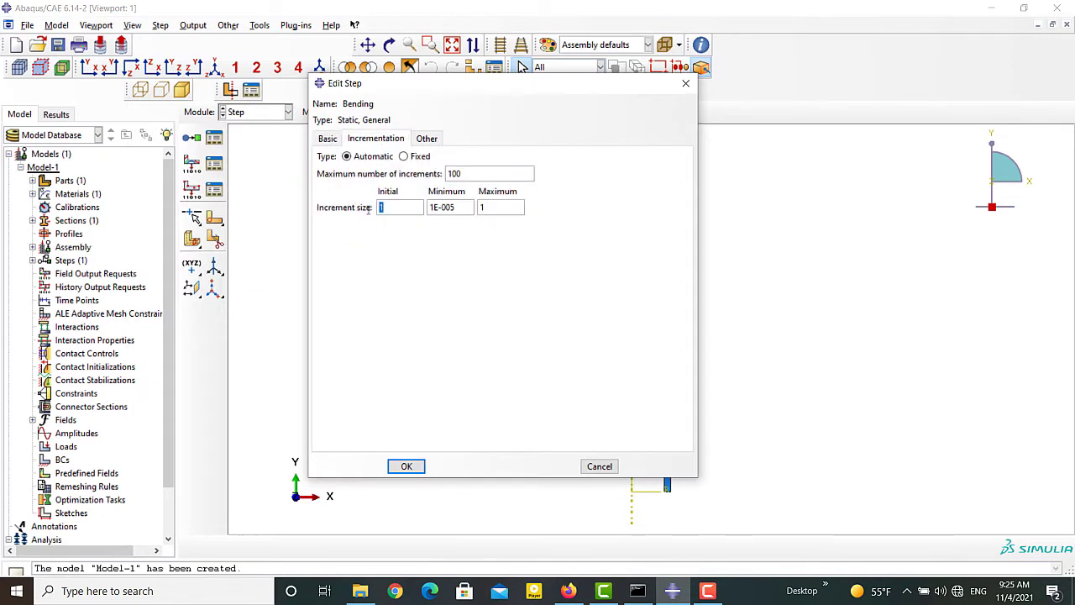
type("0.2")
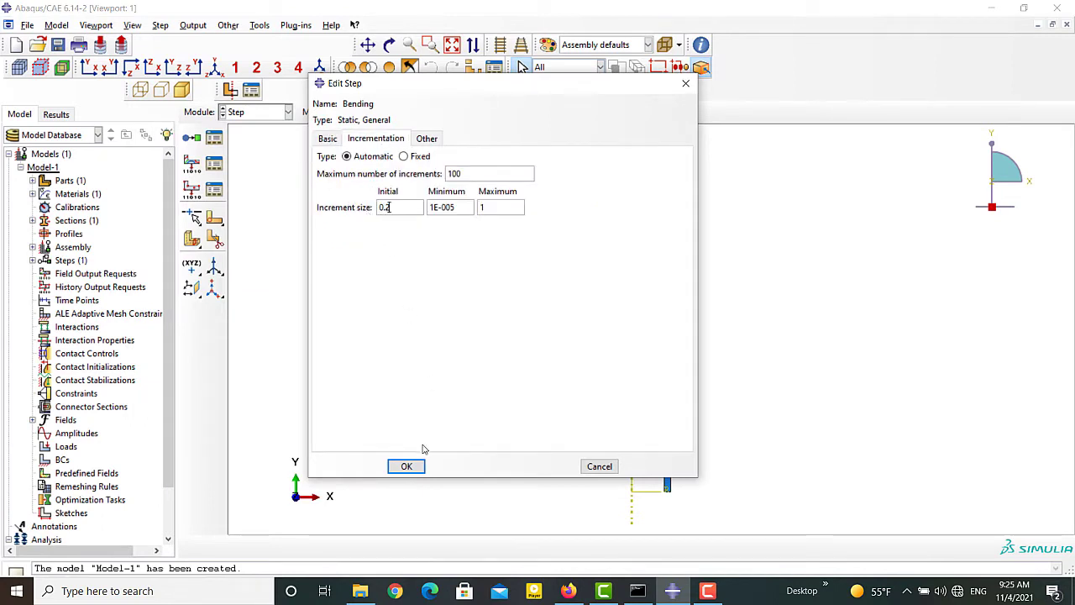
left_click(408, 467)
In the Load module, create geometry set Fix from the bar's bottom edge.
left_click(256, 113)
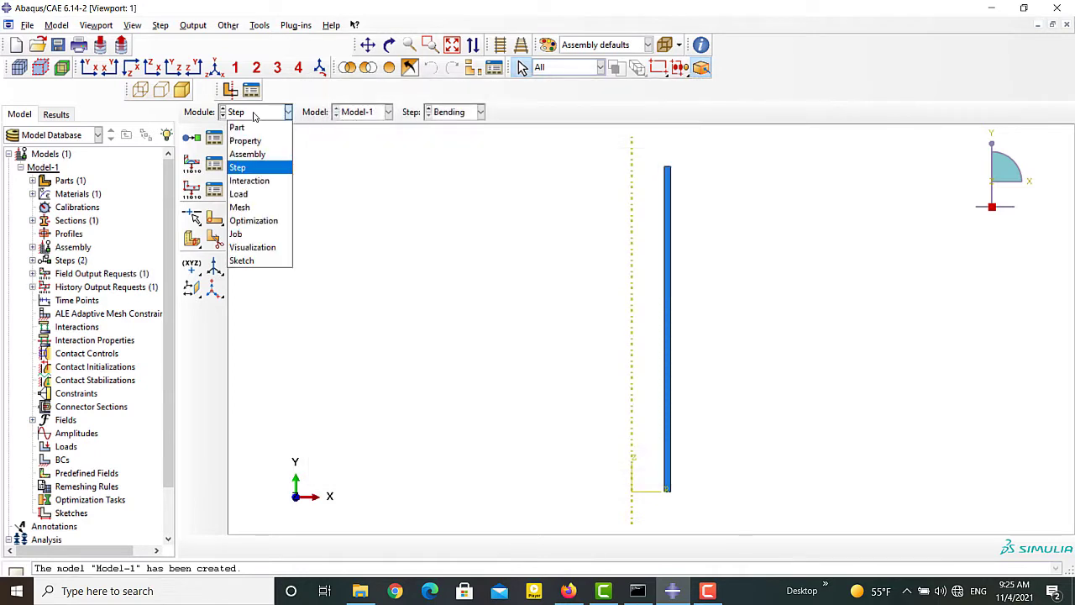
left_click(265, 195)
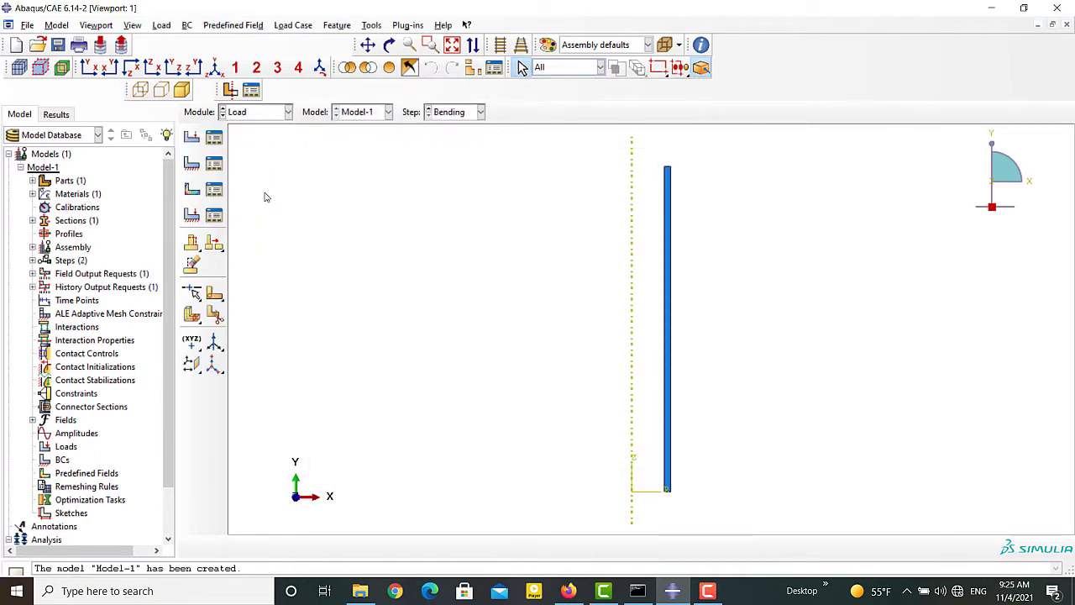
left_click(371, 25)
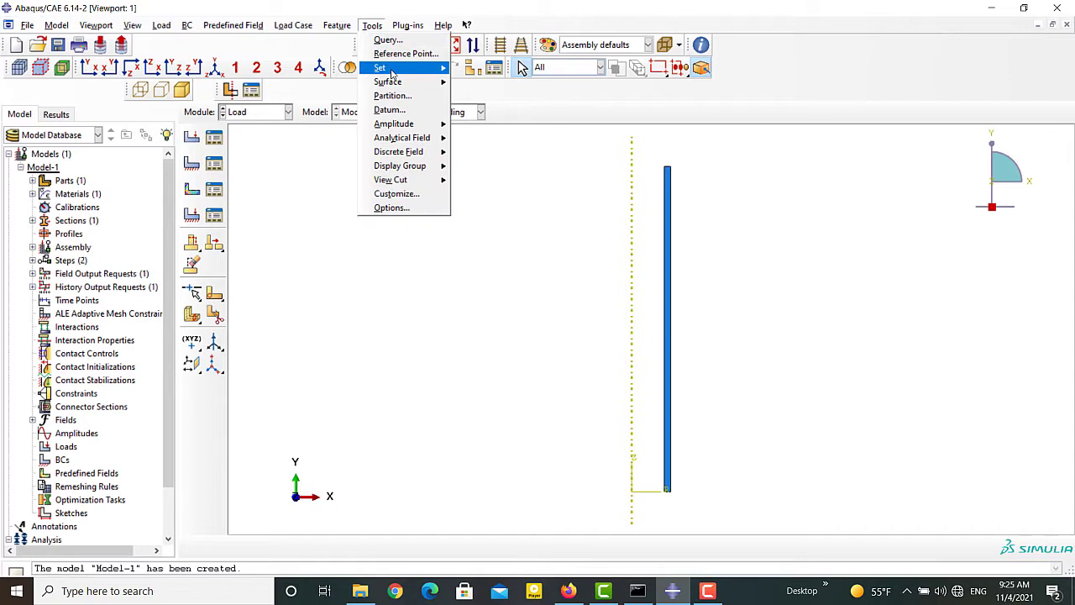
mouse_move(395, 67)
left_click(481, 84)
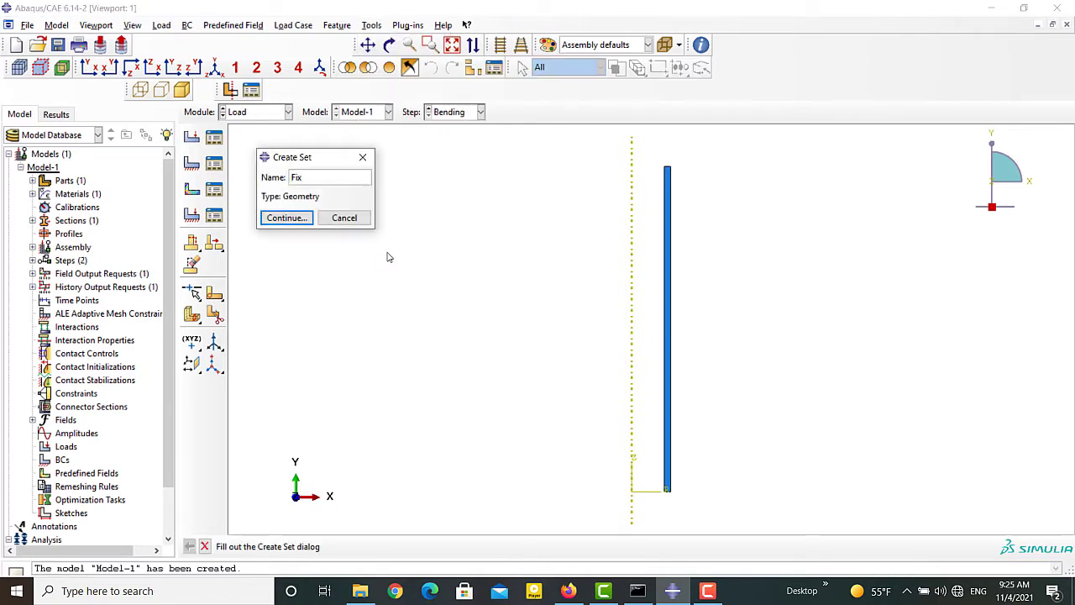
left_click(287, 218)
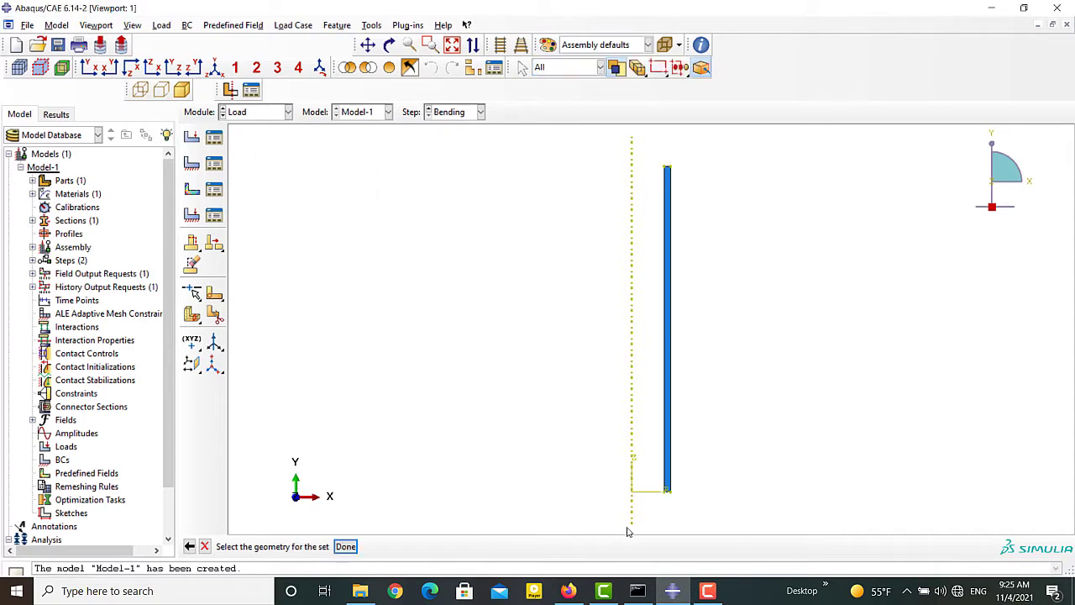
scroll(656, 503, "up", 3)
scroll(656, 499, "up", 3)
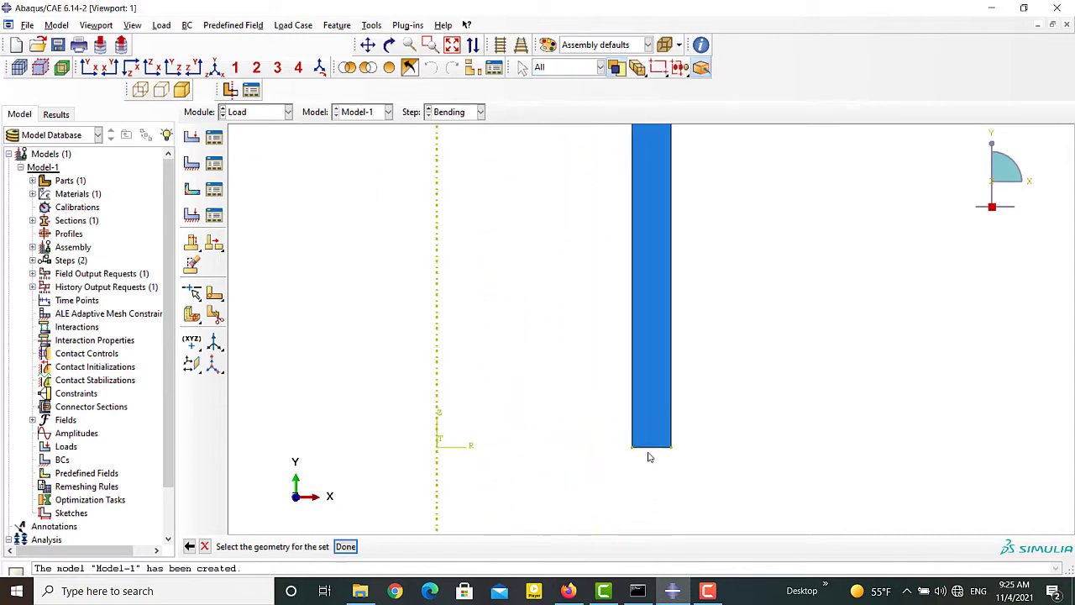
left_click(348, 546)
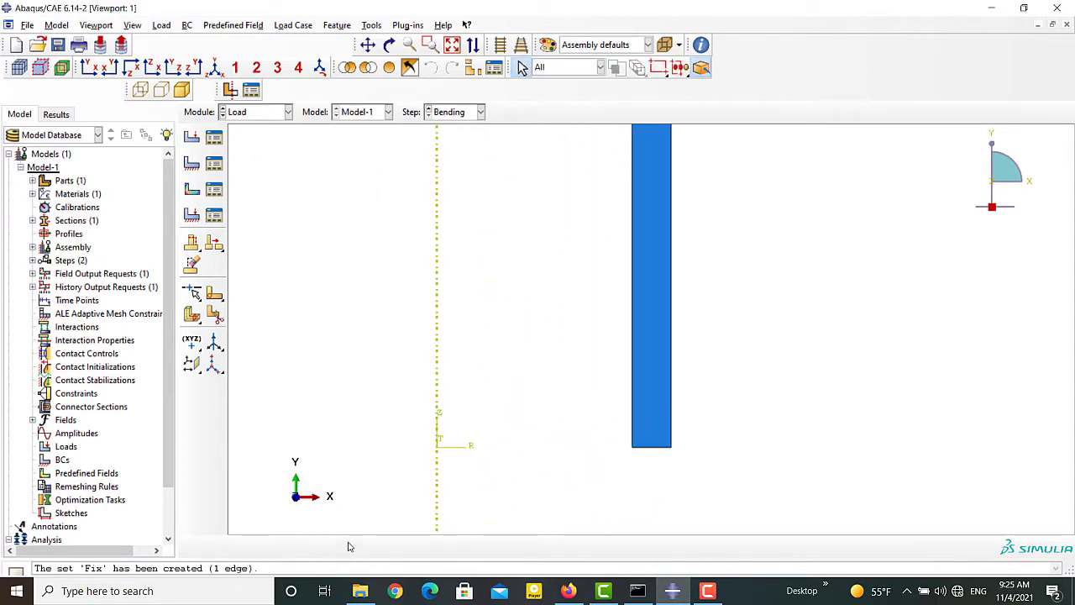
Create boundary condition FixBottom pinning the Fix set.
left_click(191, 164)
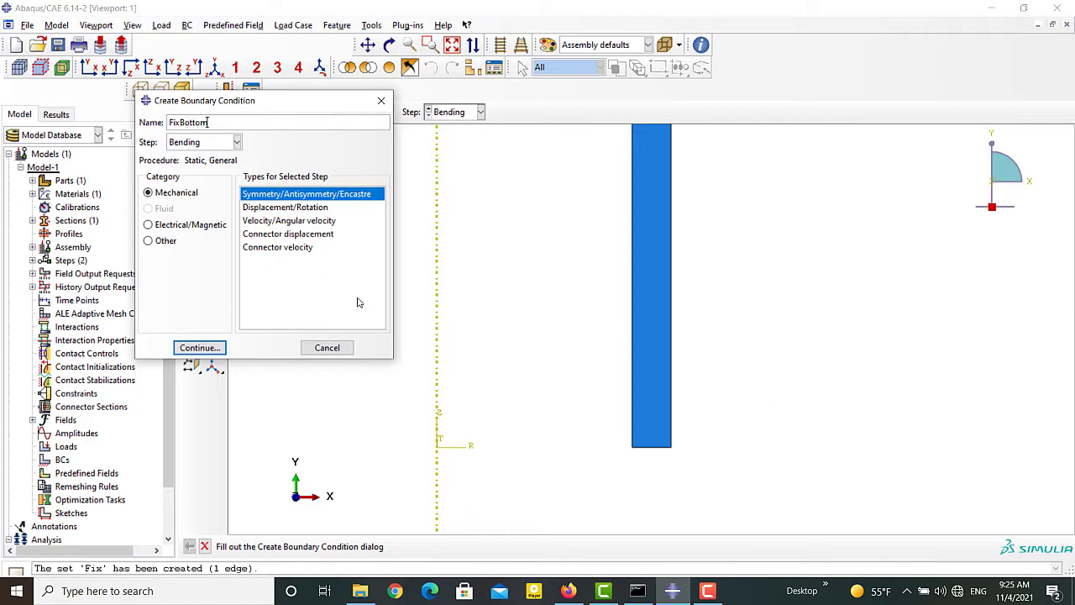
left_click(207, 348)
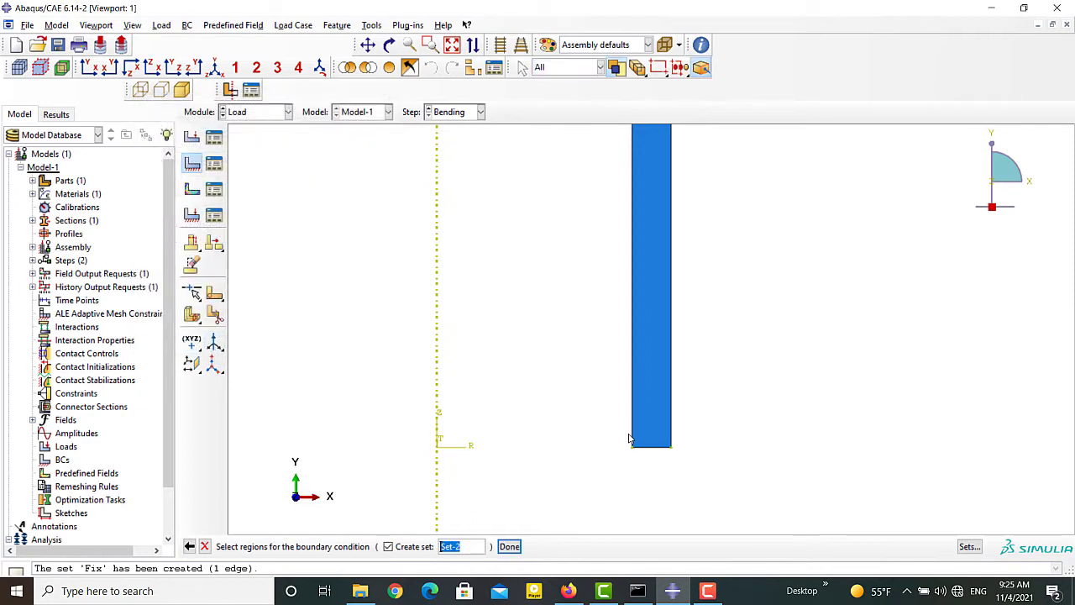
left_click(968, 546)
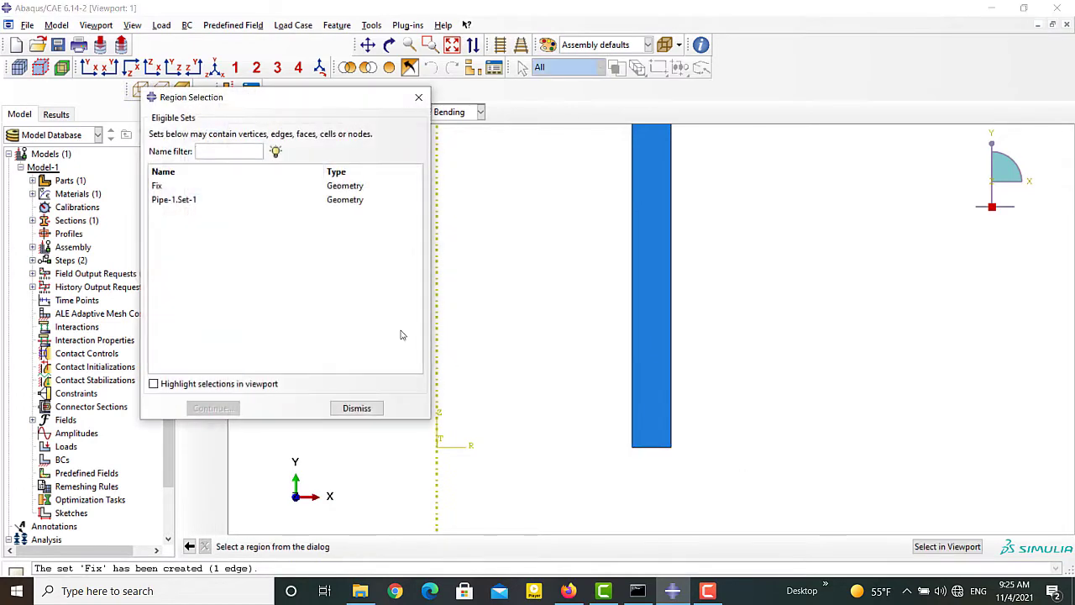
left_click(168, 185)
left_click(213, 408)
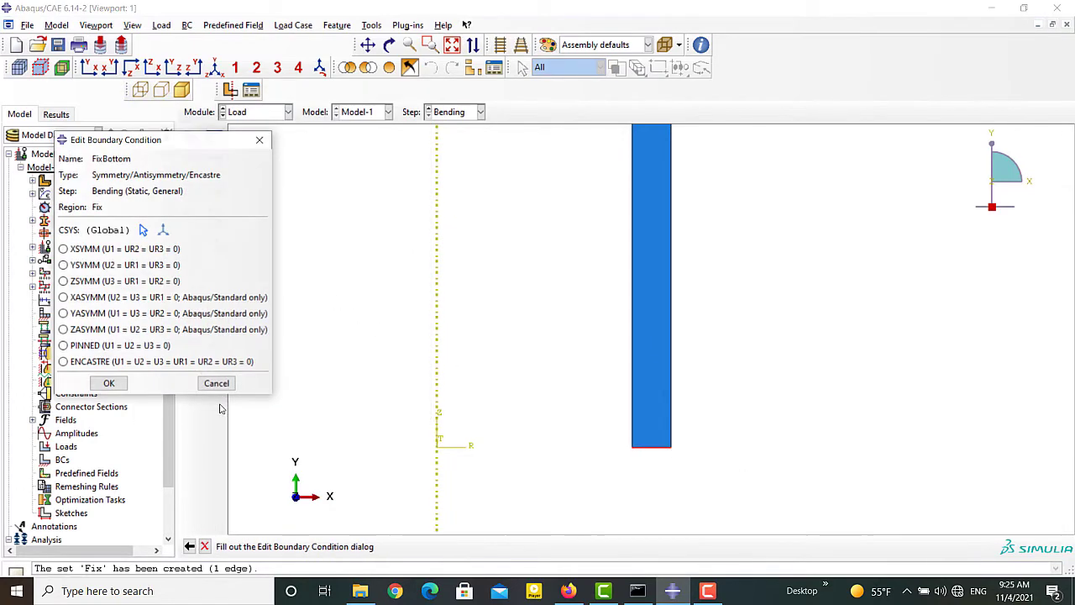
left_click(107, 346)
left_click(108, 383)
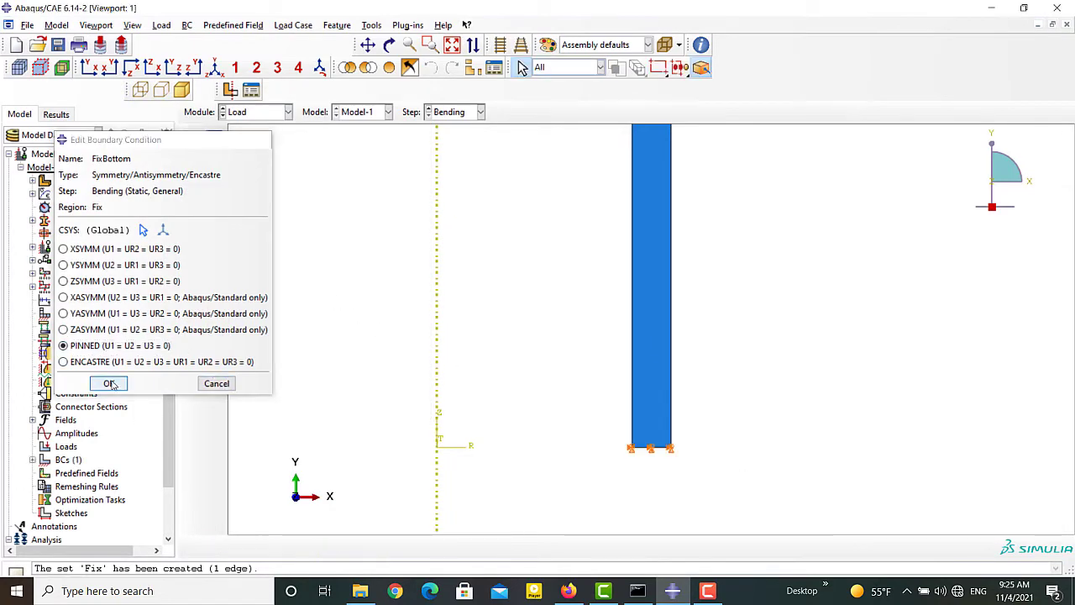
Apply a concentrated force with CF1 = 10000 at the bar's top corner.
scroll(412, 468, "down", 3)
scroll(412, 468, "down", 4)
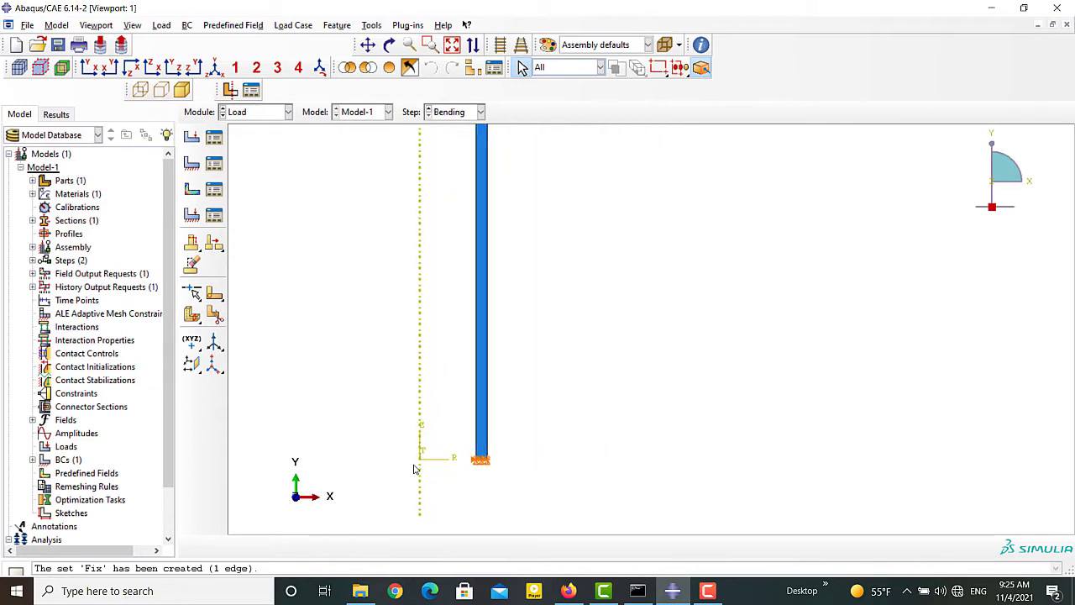
scroll(444, 165, "up", 5)
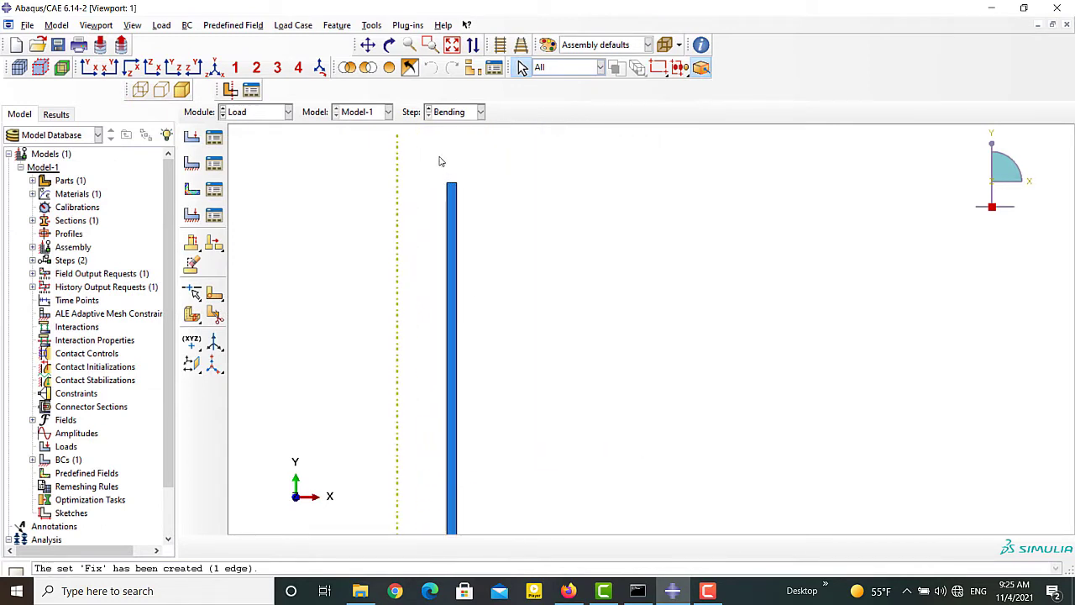
left_click(192, 137)
left_click(218, 271)
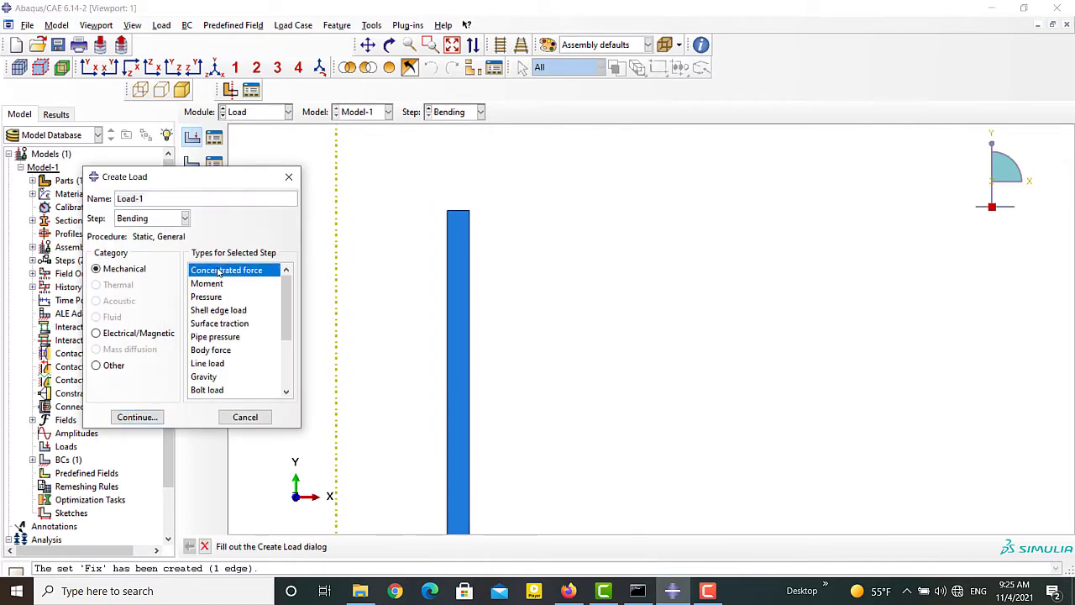
left_click(143, 417)
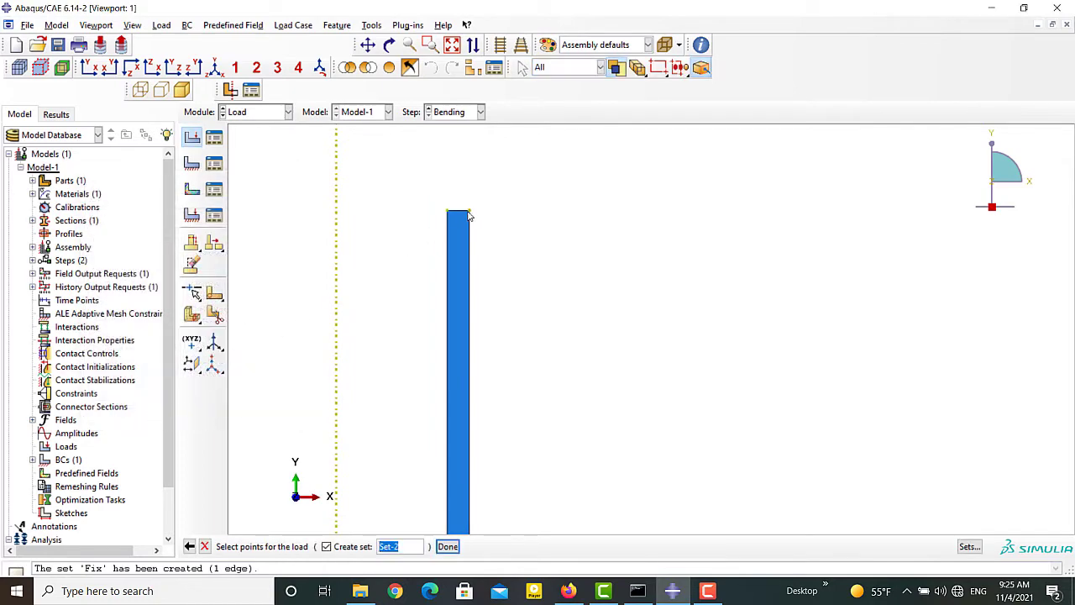
left_click(448, 546)
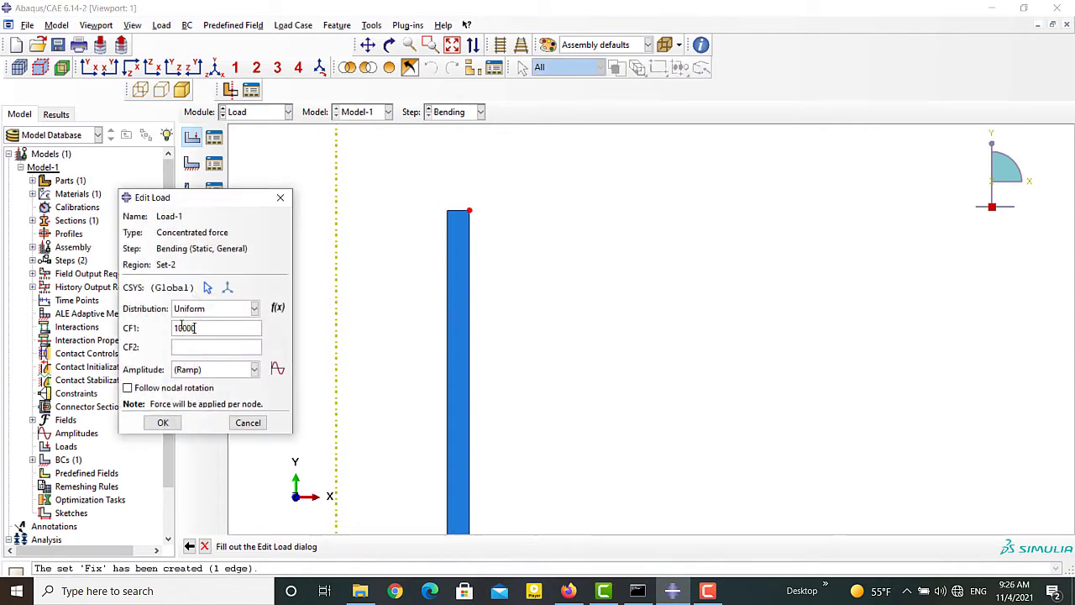
left_click(162, 422)
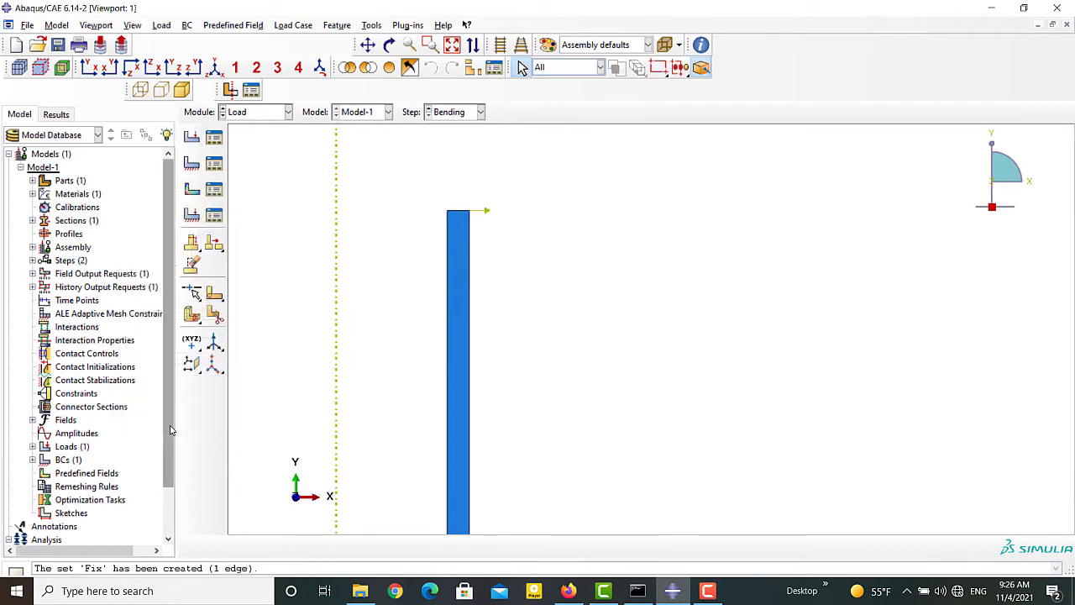
left_click(245, 116)
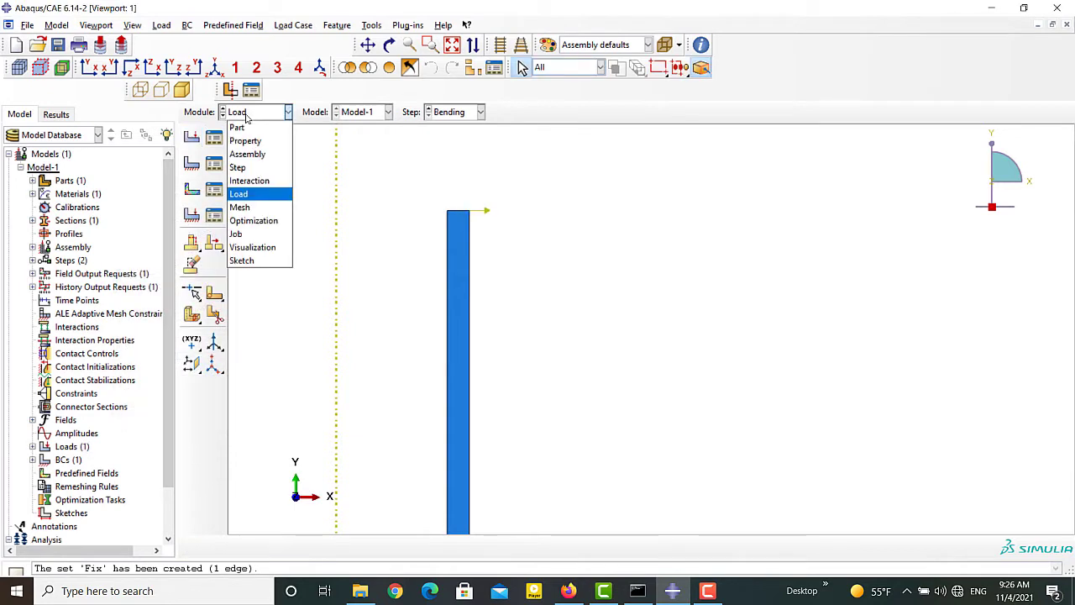
In the Mesh module, set mesh controls to quad elements with a structured technique.
left_click(256, 207)
left_click(215, 161)
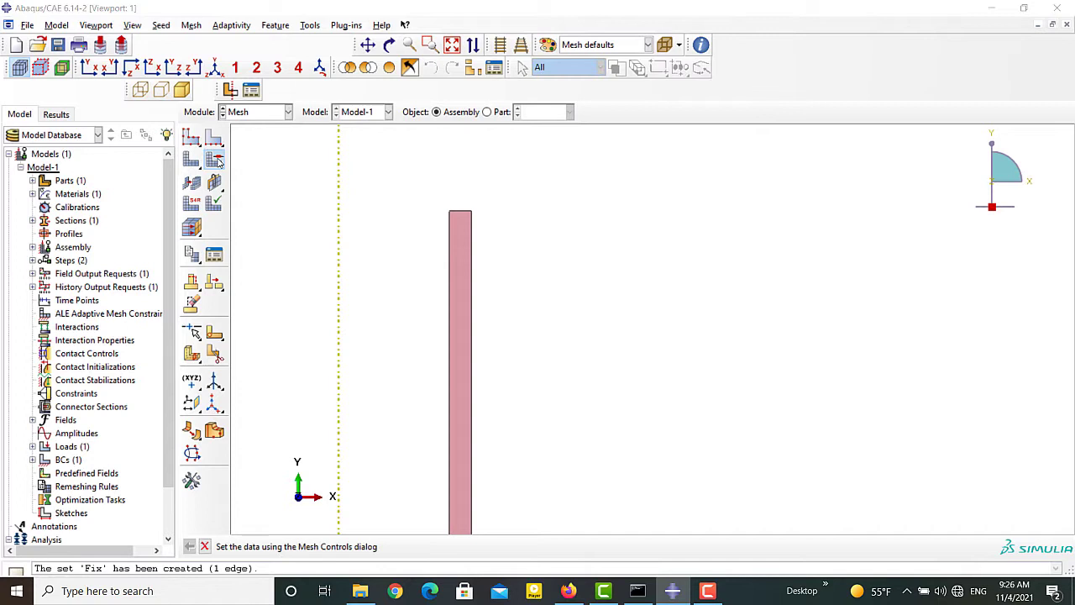
left_click(113, 265)
left_click(112, 194)
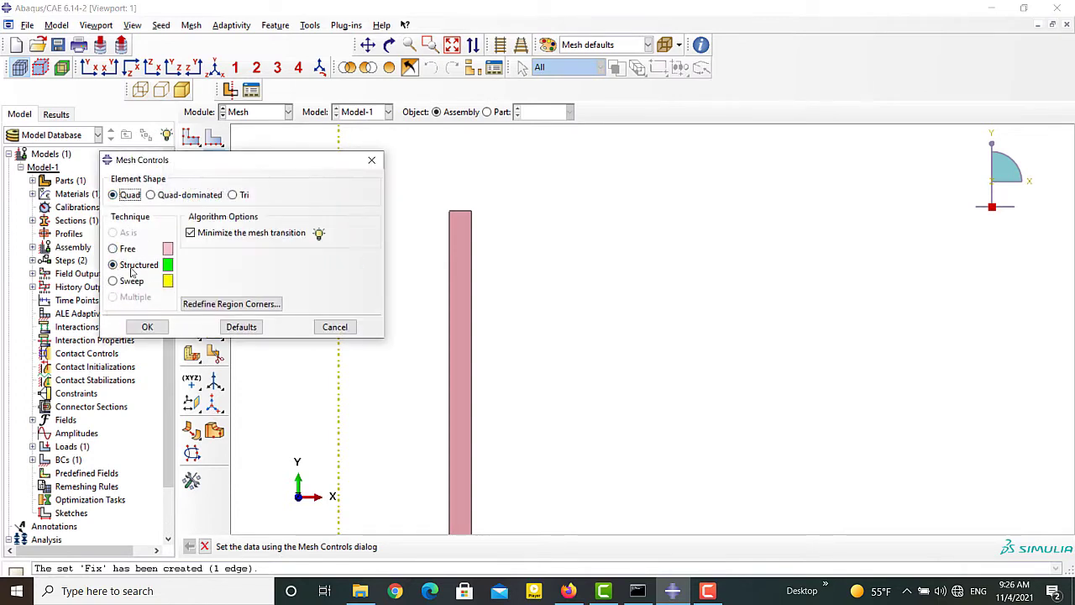
left_click(147, 327)
Seed the top edge with 4 elements and the right edge with 40 elements.
left_click(214, 139)
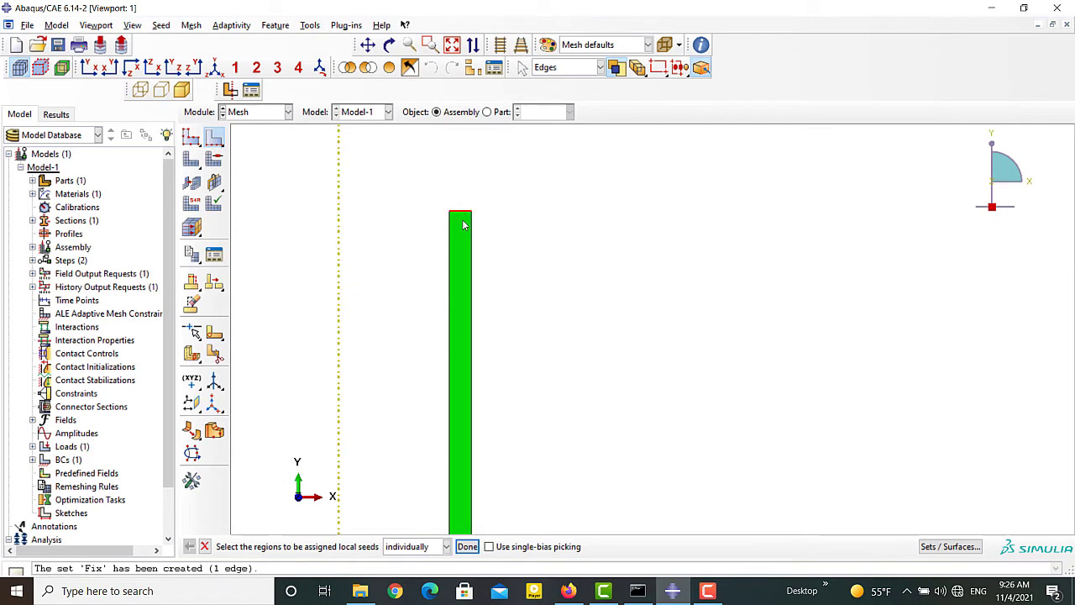
left_click(467, 546)
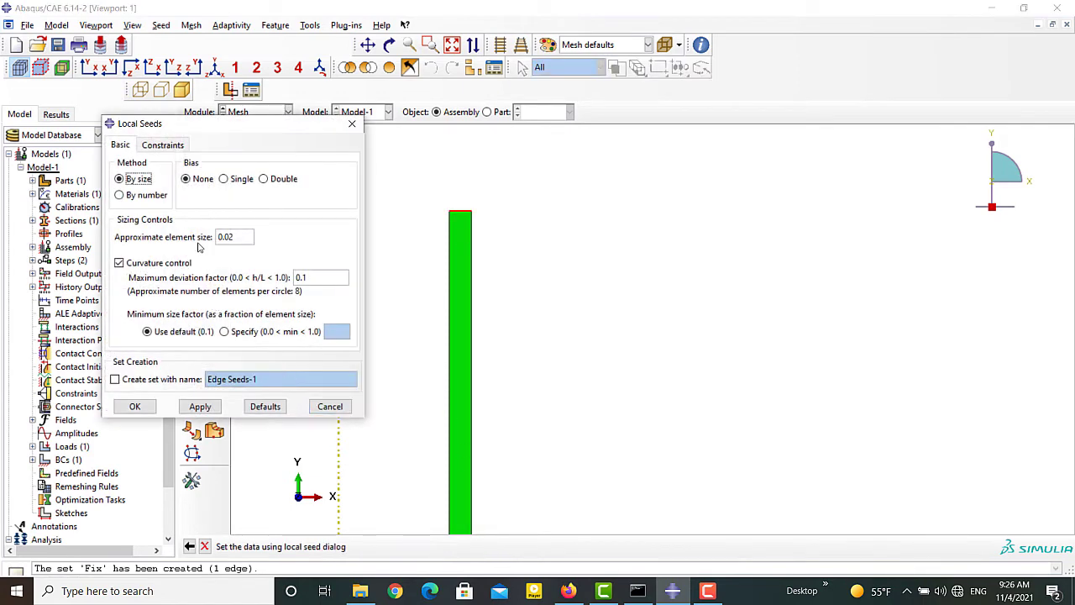
left_click(144, 194)
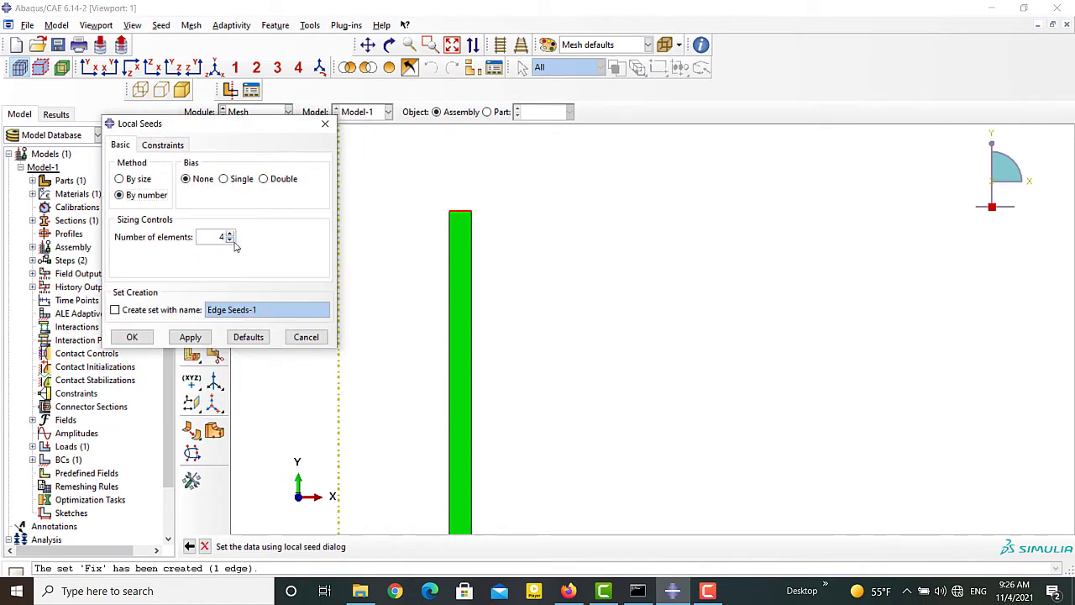
left_click(131, 337)
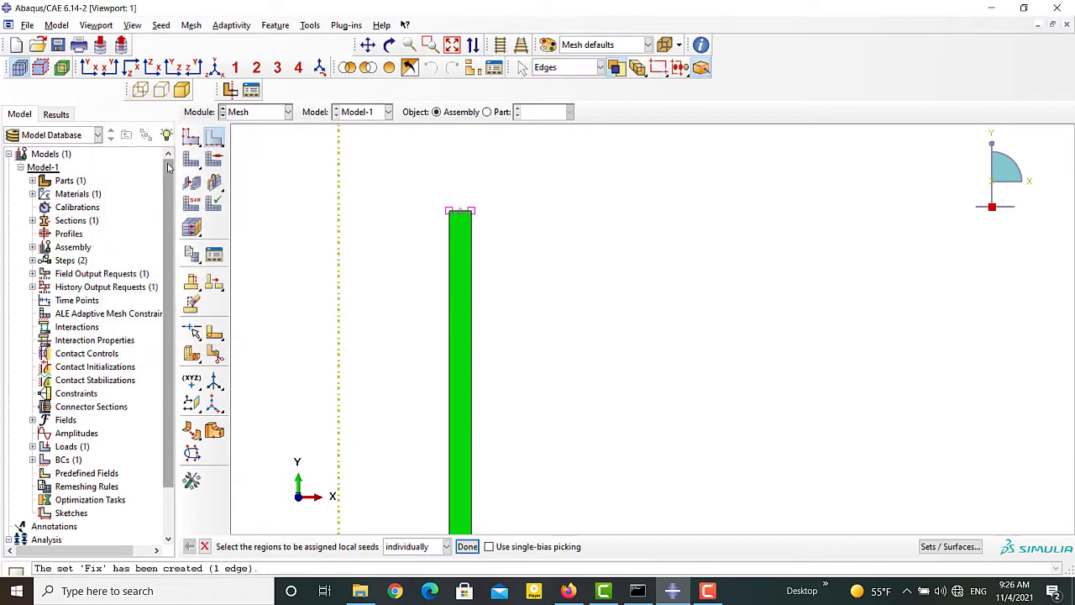
left_click(473, 321)
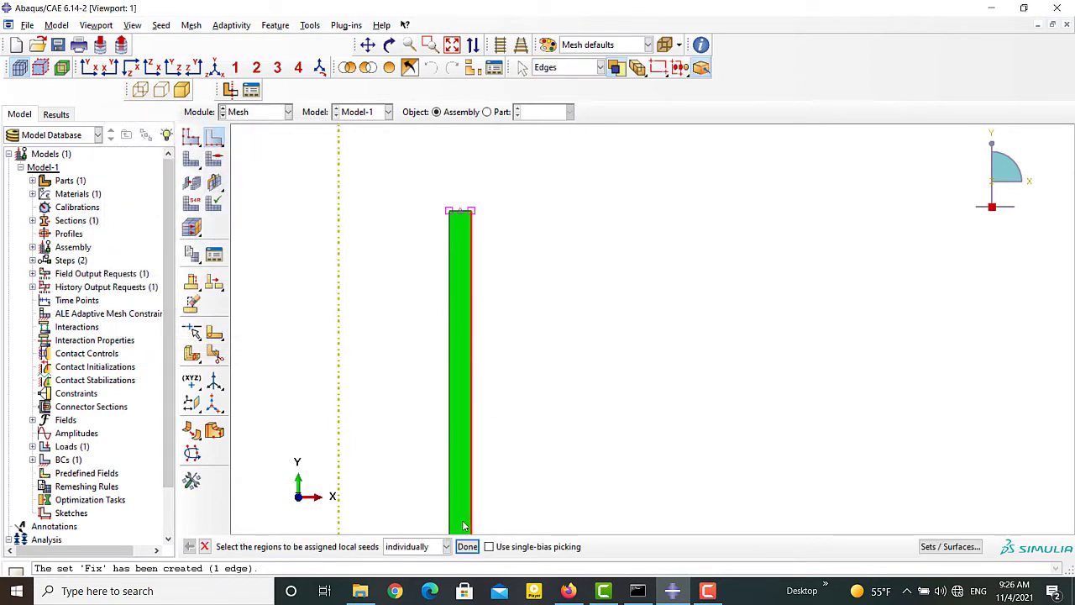
left_click(467, 546)
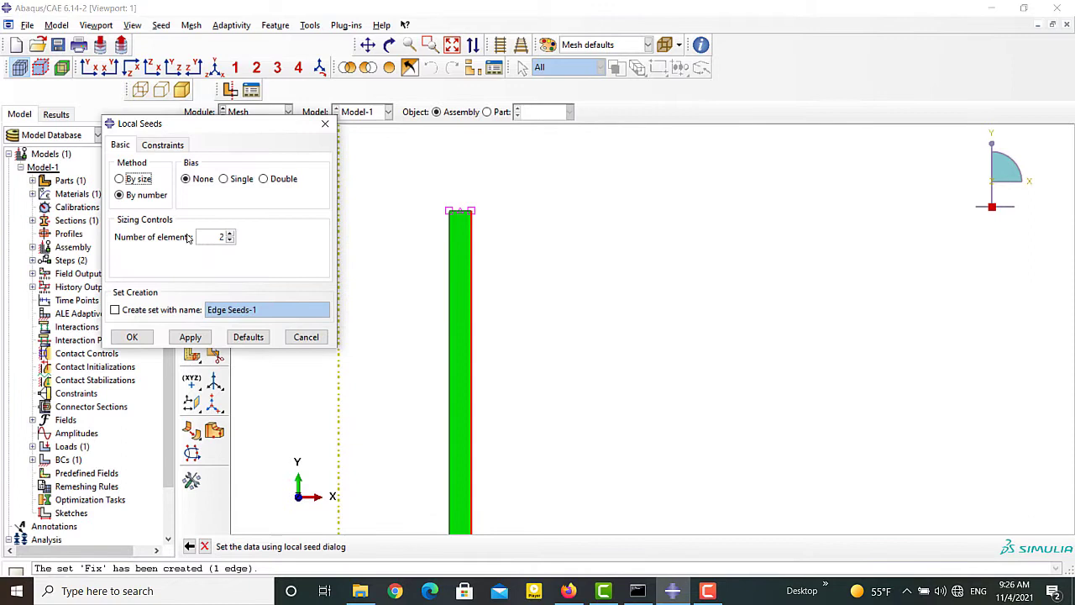
left_click(132, 337)
left_click(468, 546)
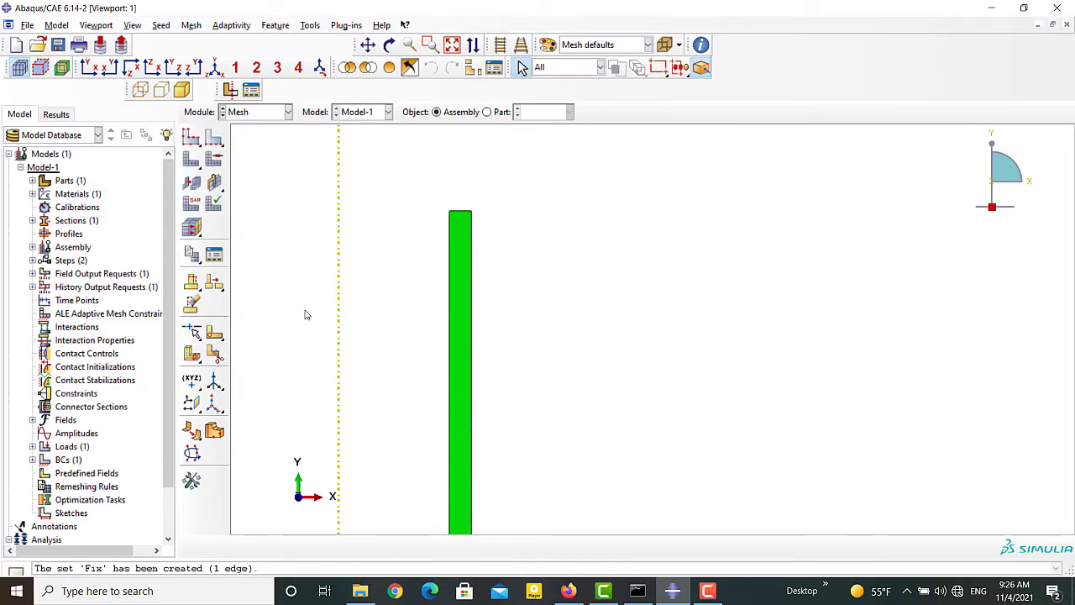
left_click(194, 227)
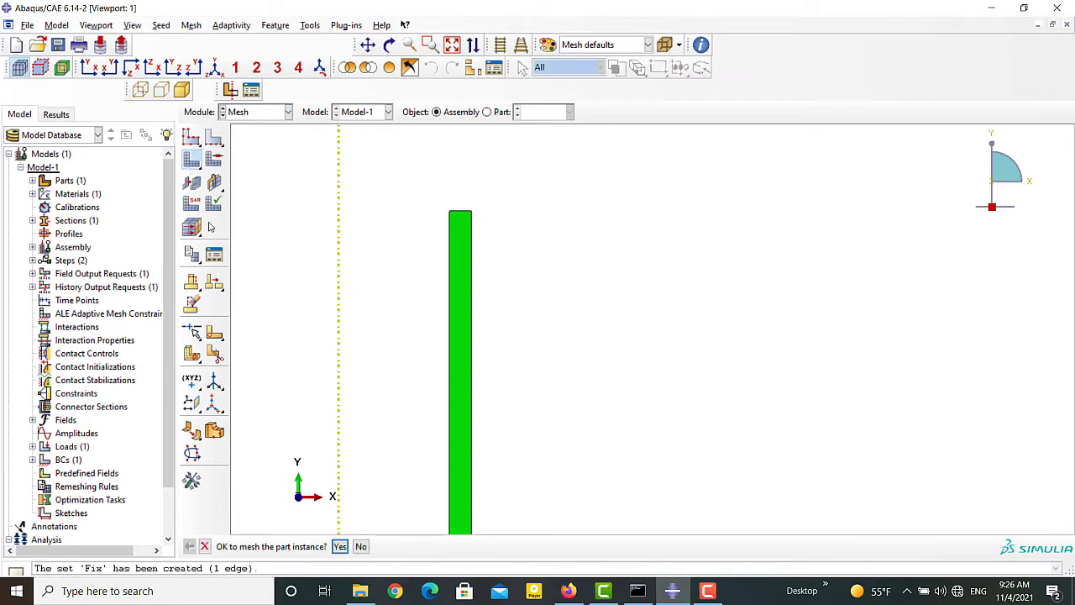
Mesh the pipe instance and switch to the Job module.
left_click(339, 546)
left_click(279, 113)
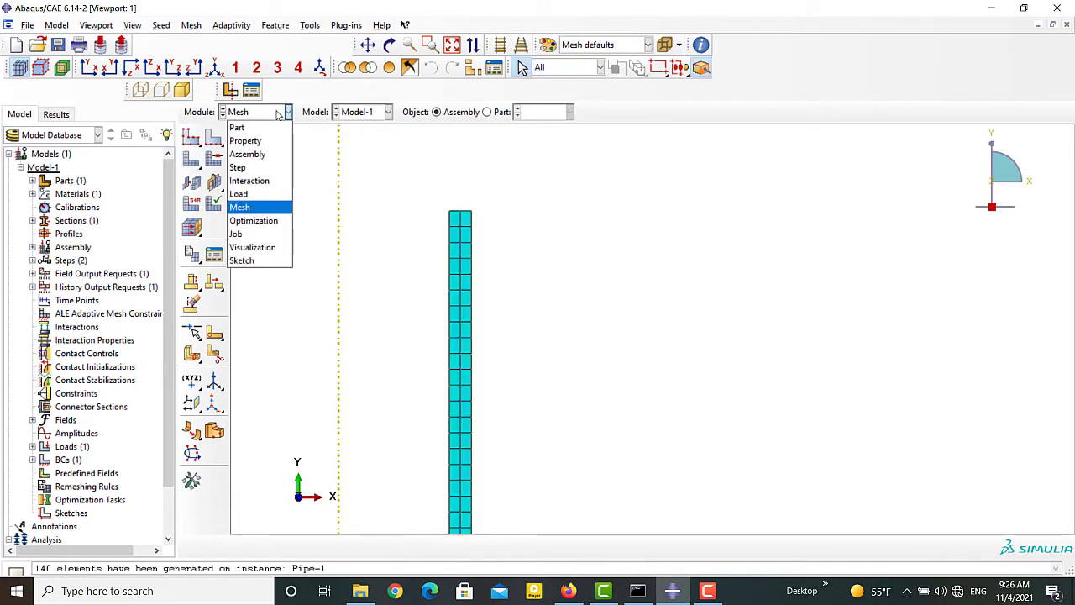
left_click(264, 234)
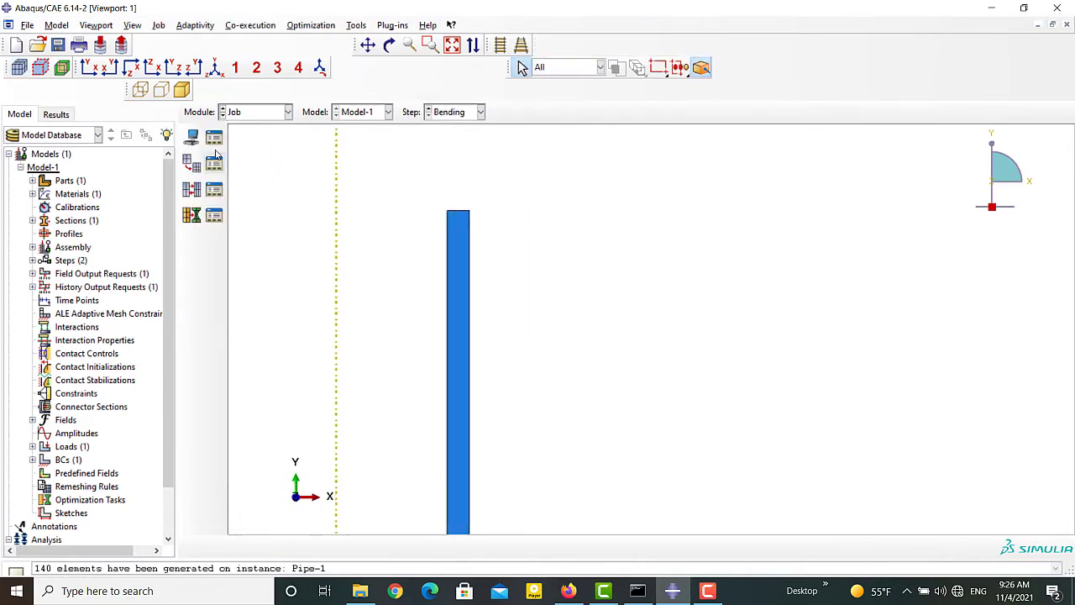
Create job AxiPip and select its AxiPip.inp file in the Sim folder.
left_click(192, 138)
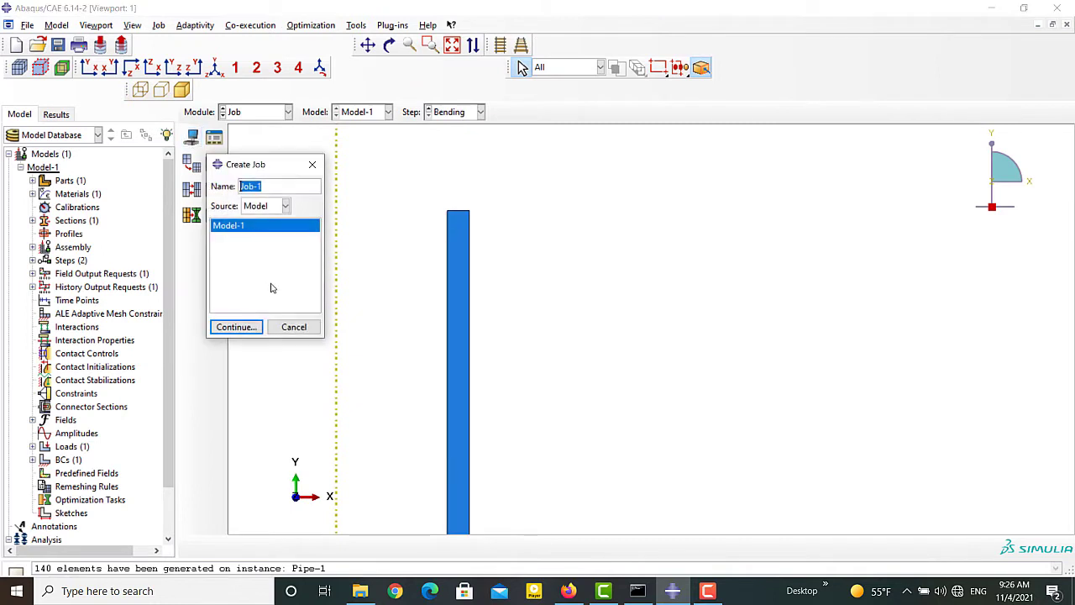
type("Ax")
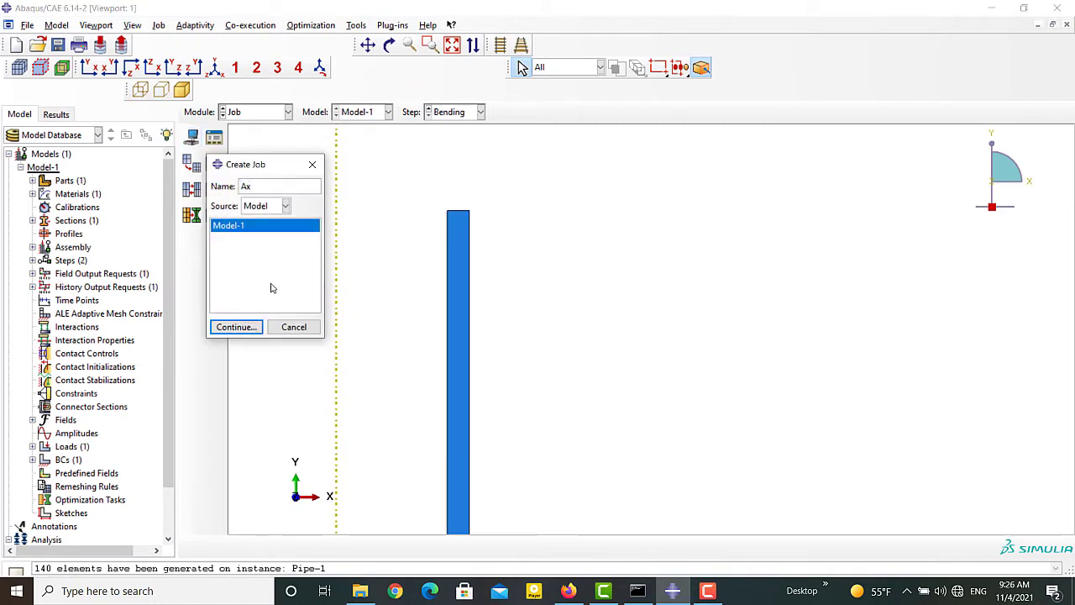
type("iPip")
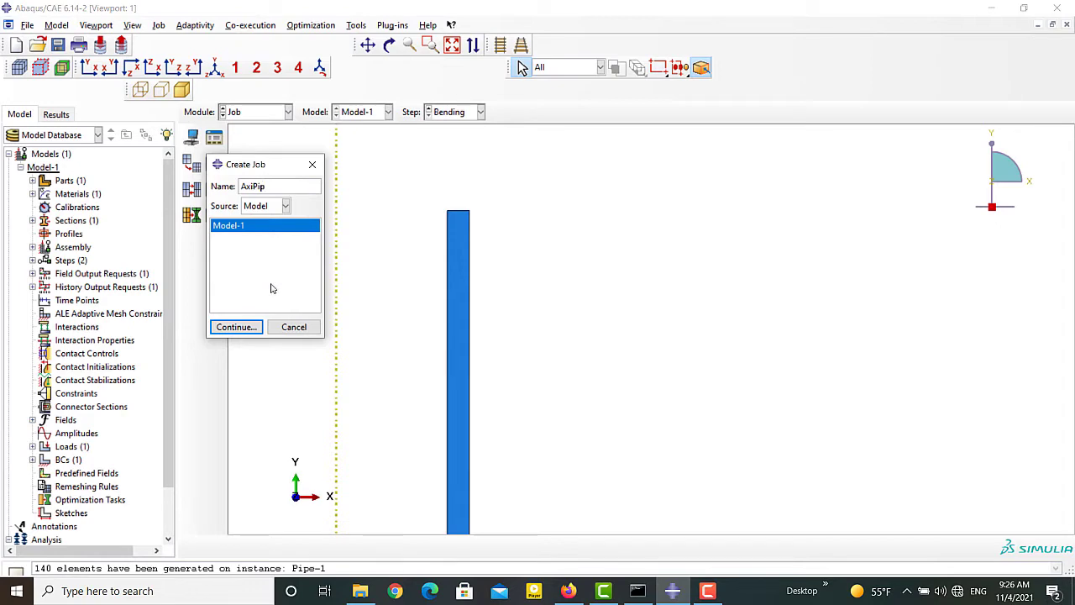
left_click(255, 327)
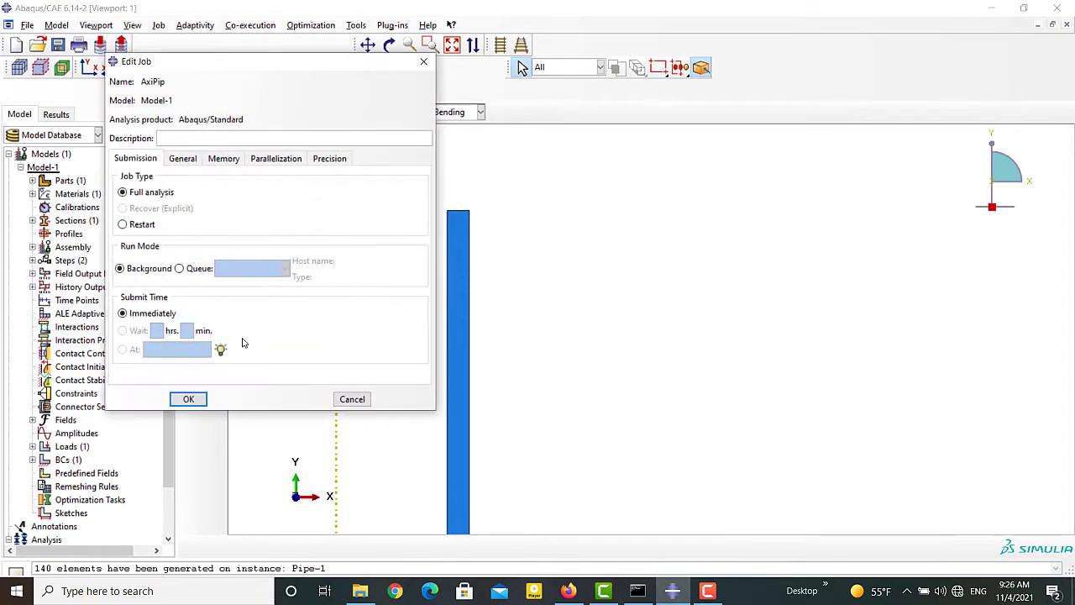
left_click(189, 399)
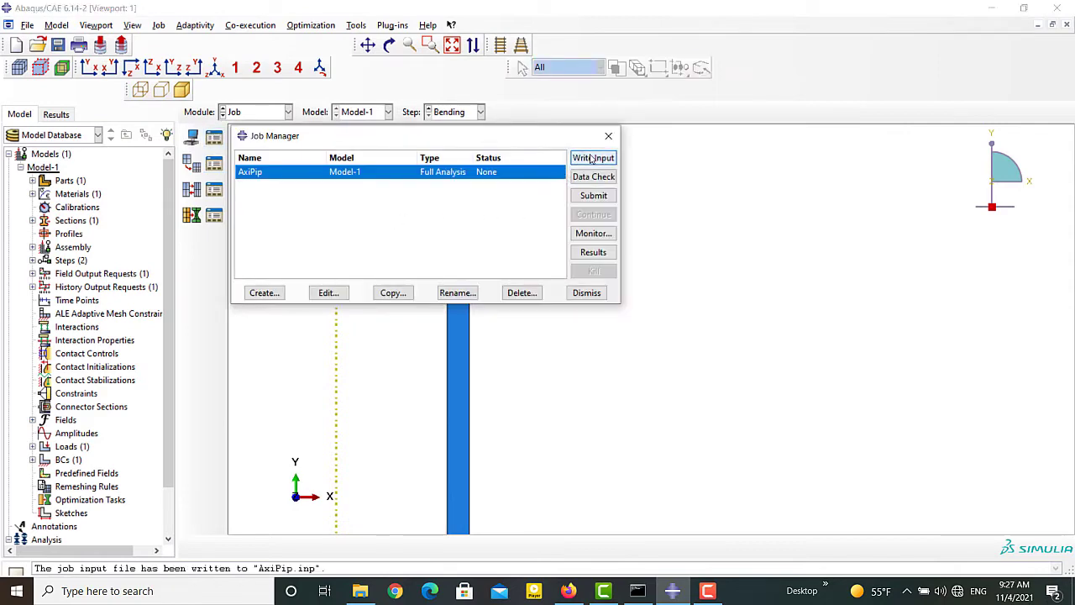
left_click(360, 592)
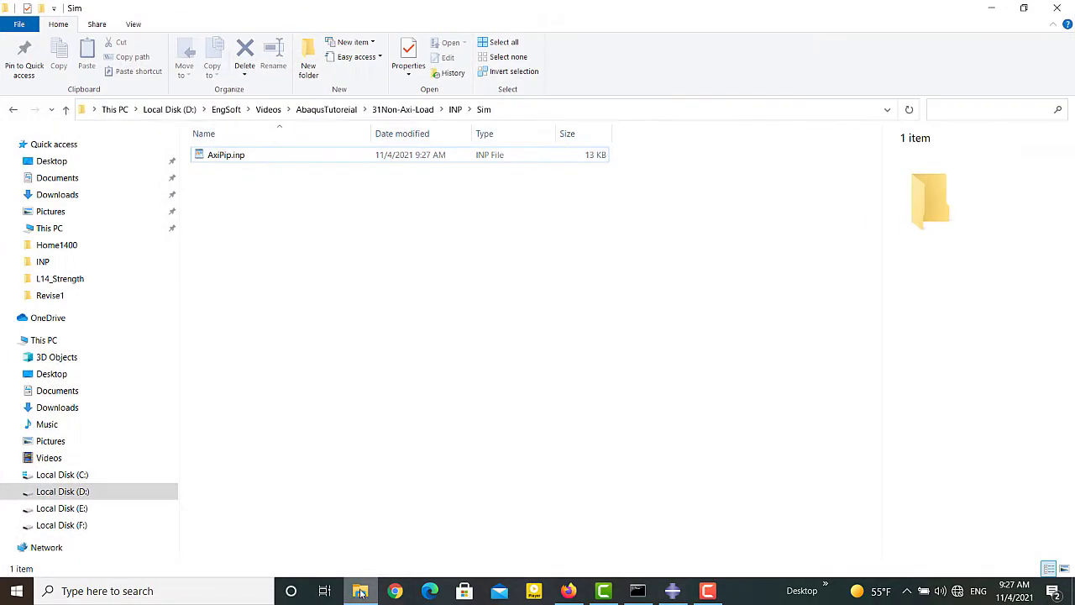
left_click(221, 162)
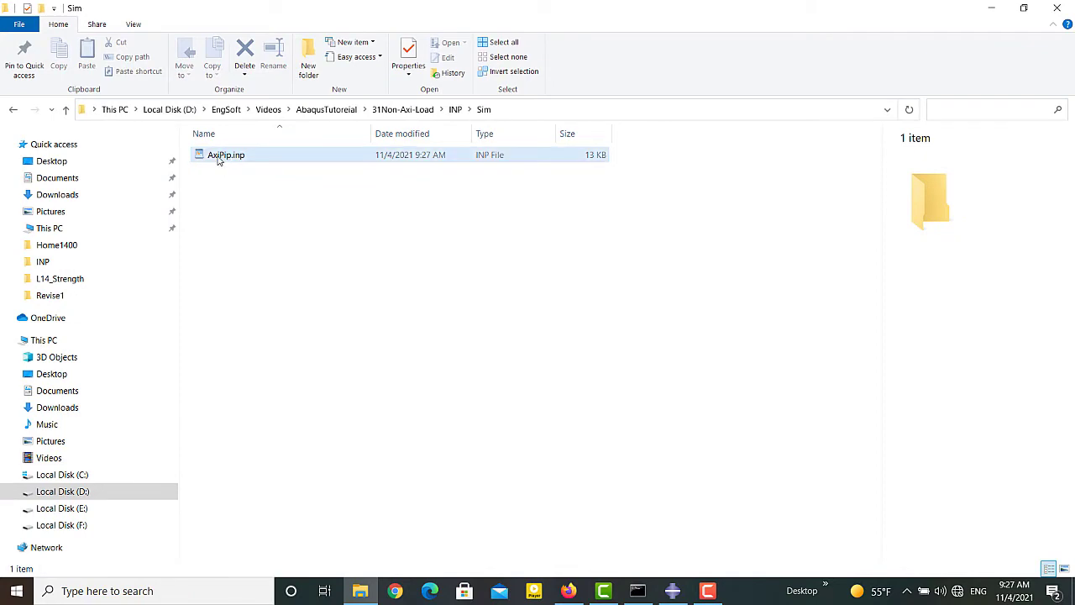
Open AxiPip.inp in WordPad and scroll down to the *Element, type=CAX4R section.
double_click(219, 159)
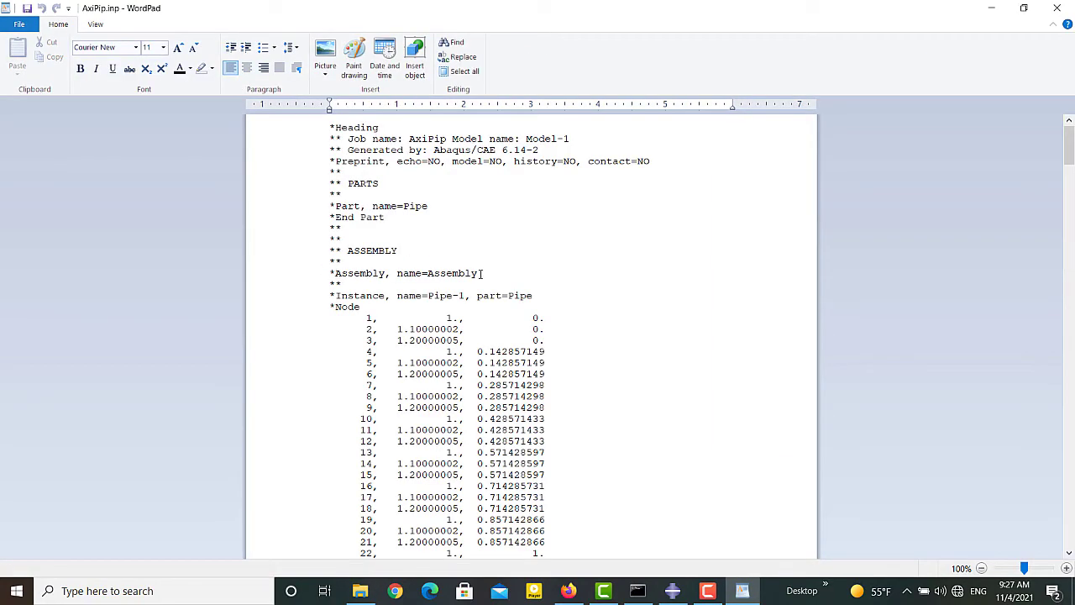
scroll(529, 271, "up", 5, "ctrl")
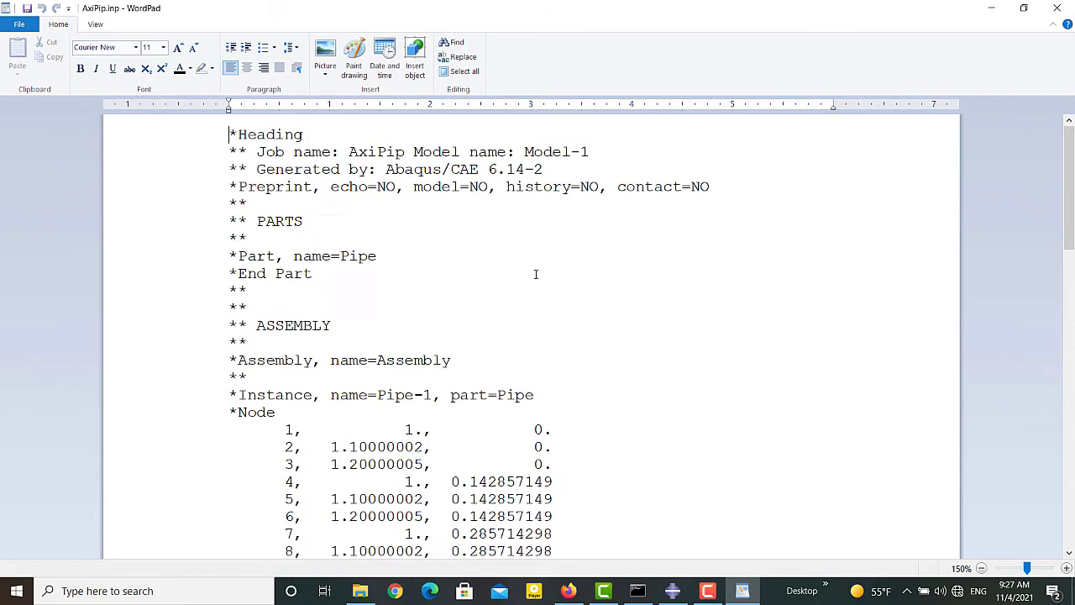
scroll(536, 274, "up", 1, "ctrl")
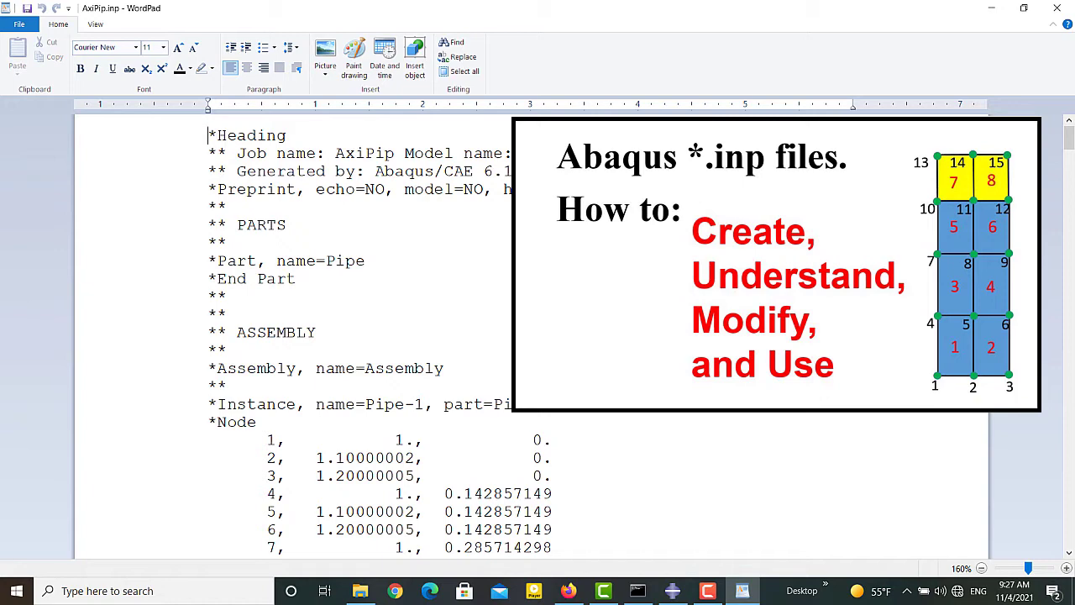
scroll(454, 331, "down", 7)
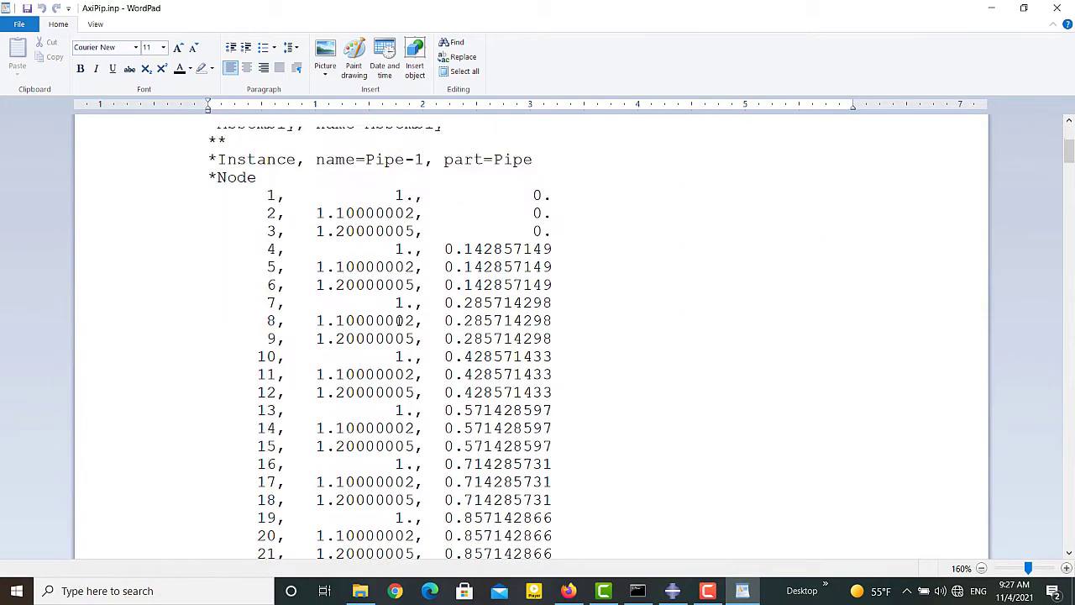
scroll(291, 235, "up", 4)
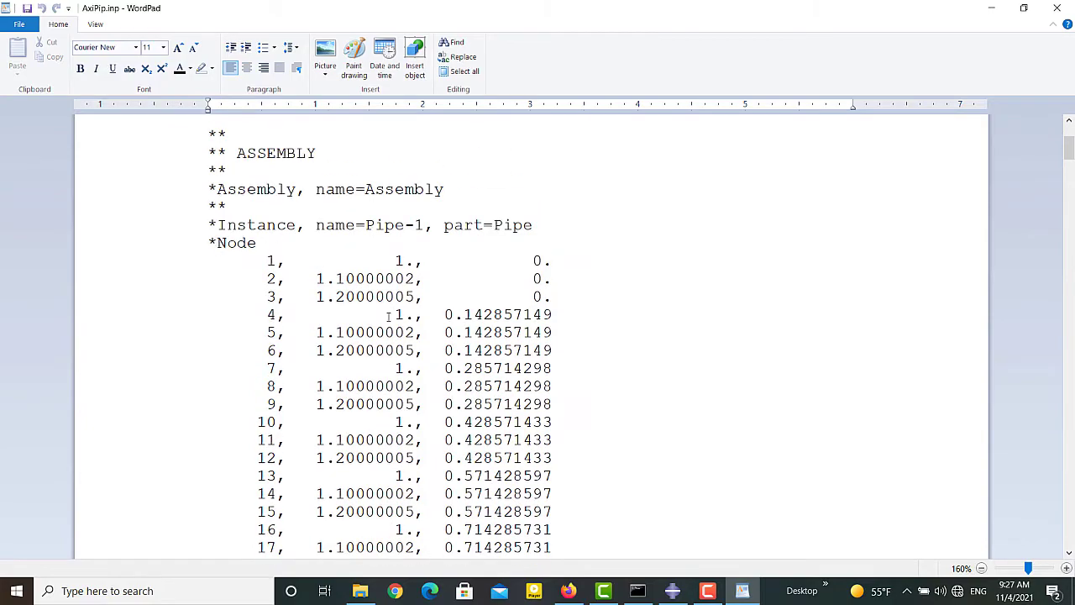
scroll(389, 315, "down", 20)
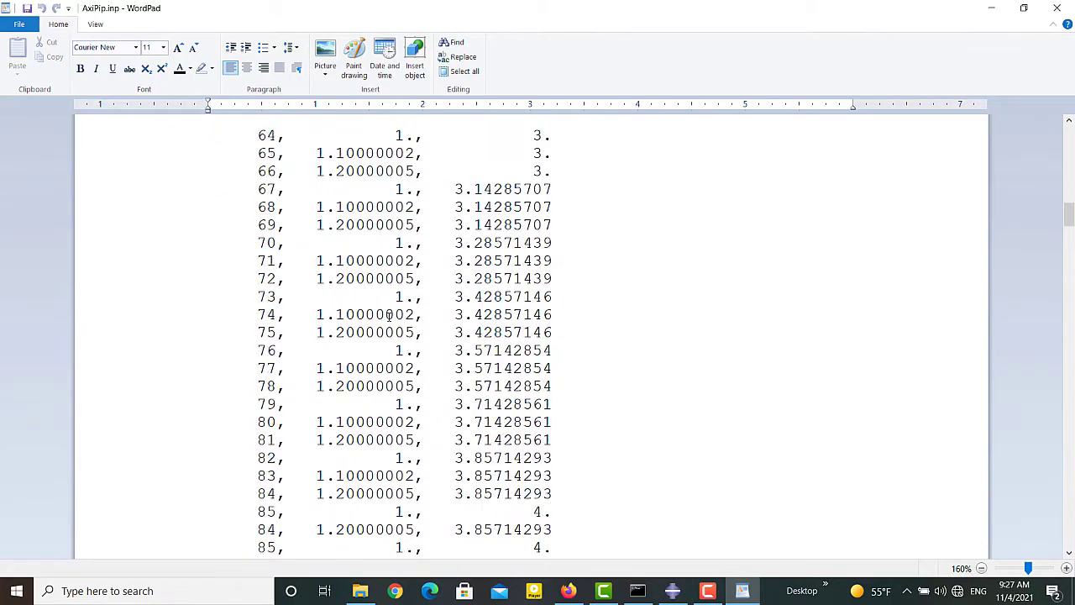
scroll(389, 315, "down", 20)
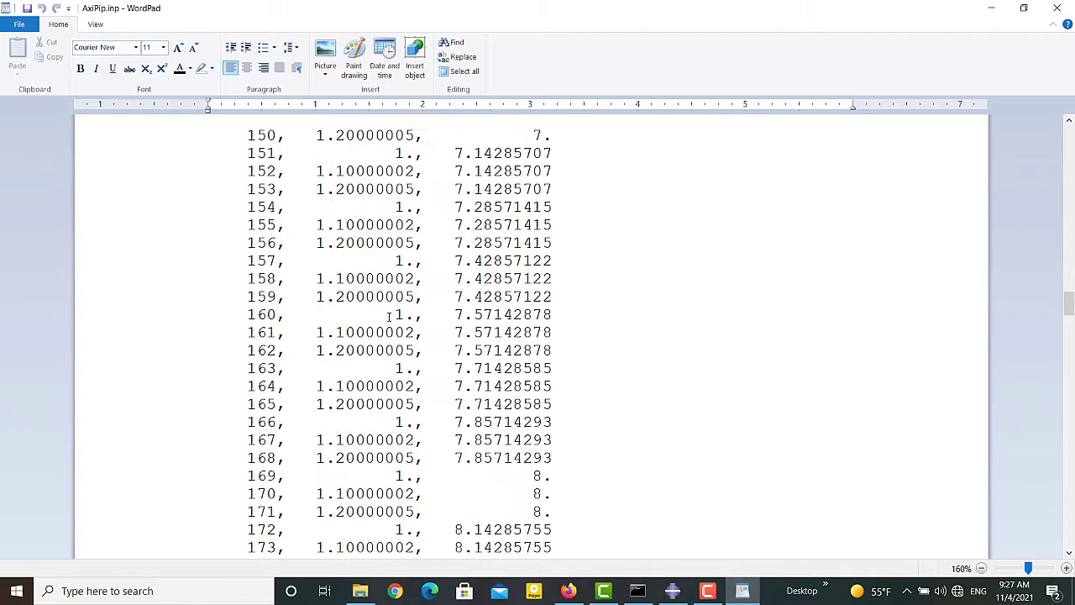
scroll(389, 315, "down", 19)
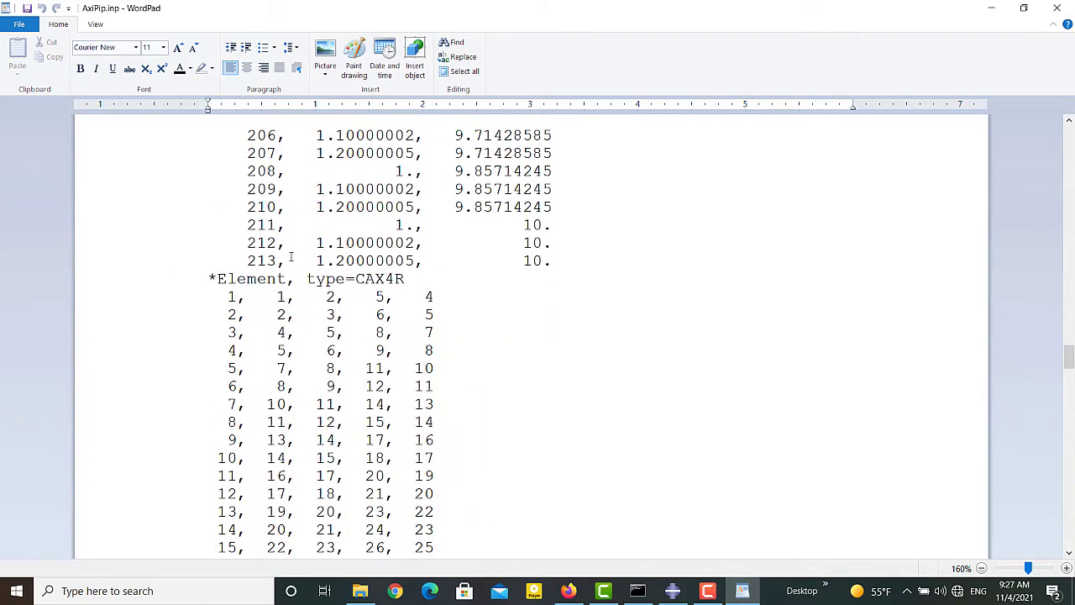
Replace '4R' so the element line reads *Element, type=CAXA42, OFFSET=1000.
left_click_drag(211, 280, 405, 279)
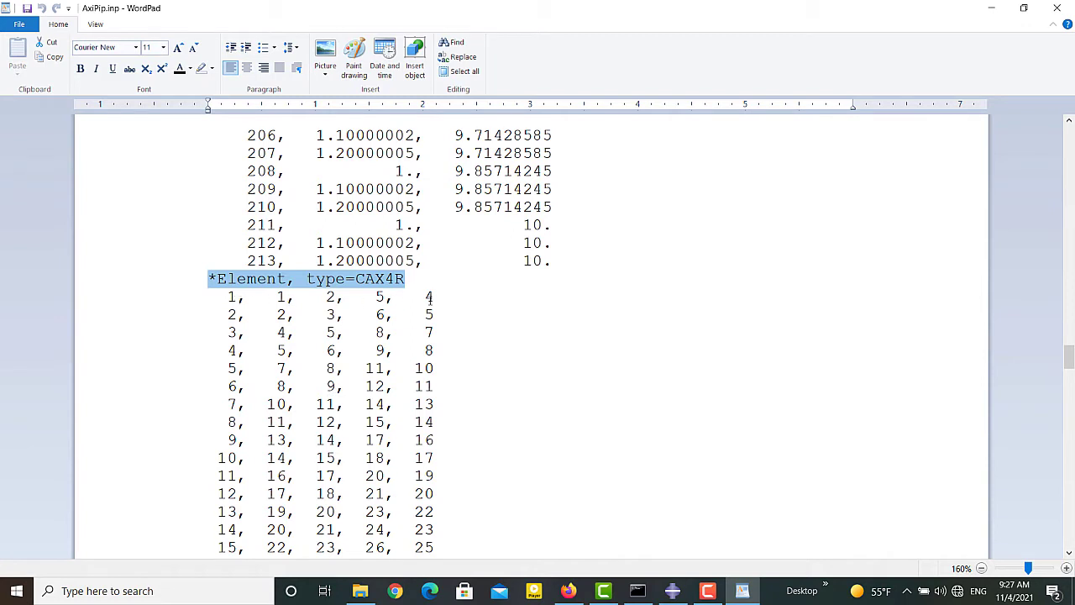
left_click(365, 279)
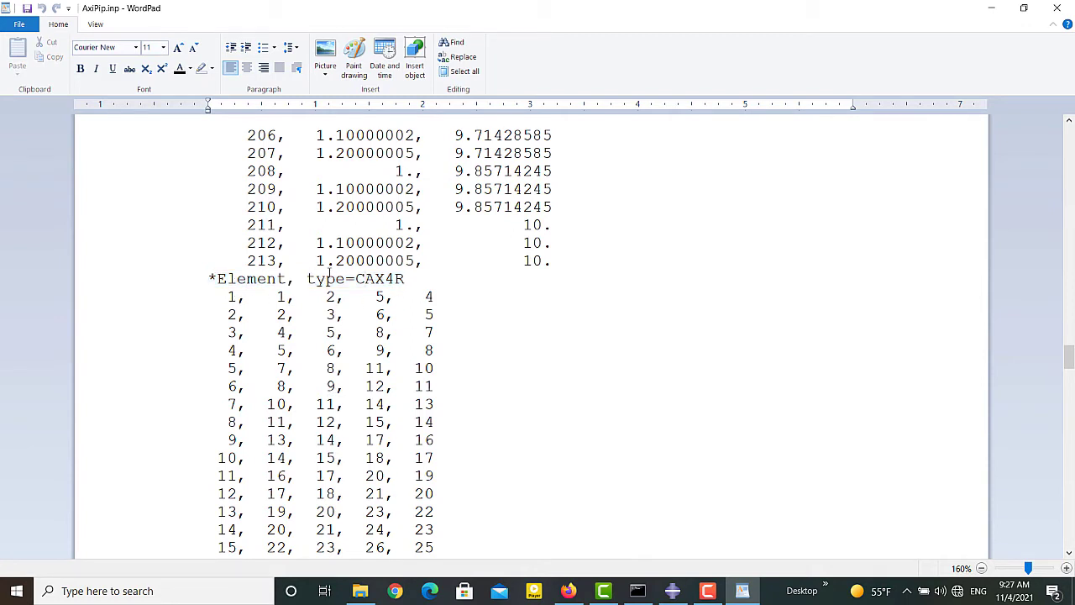
left_click_drag(386, 278, 406, 279)
type("A42, OFFSET=1000")
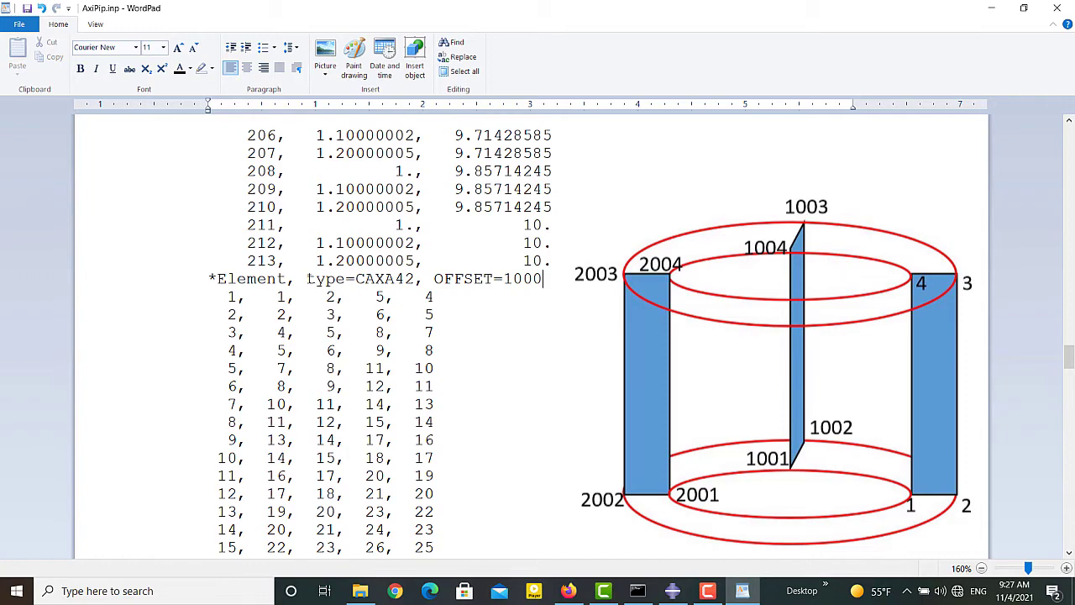
scroll(461, 347, "down", 20)
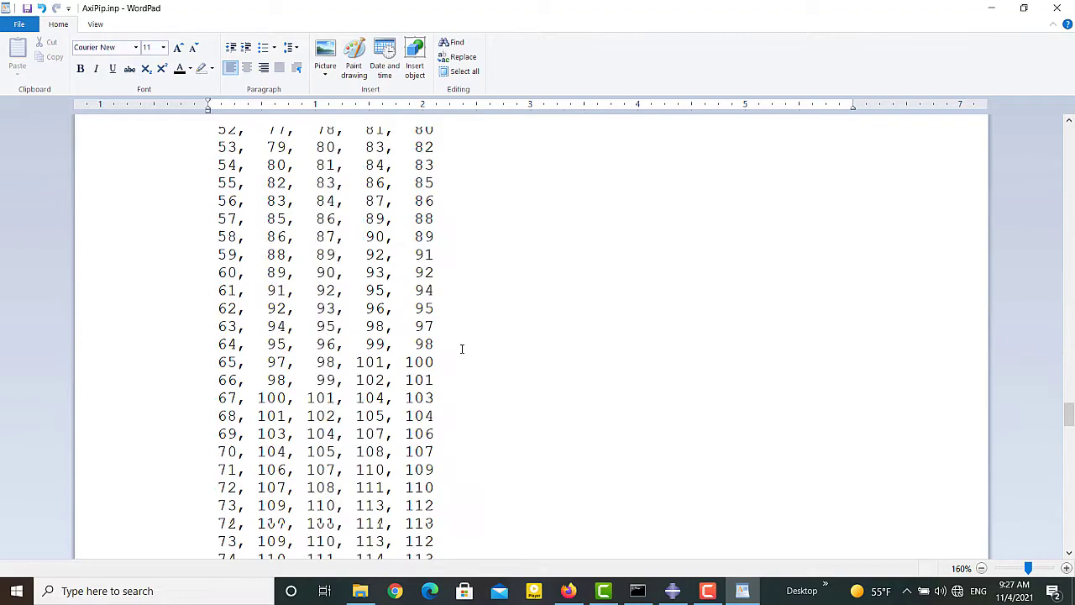
Add node ranges 1001,1003,1 and 2001,2003,1 below the Fix node set's 1, 3, 1 line.
scroll(461, 348, "down", 20)
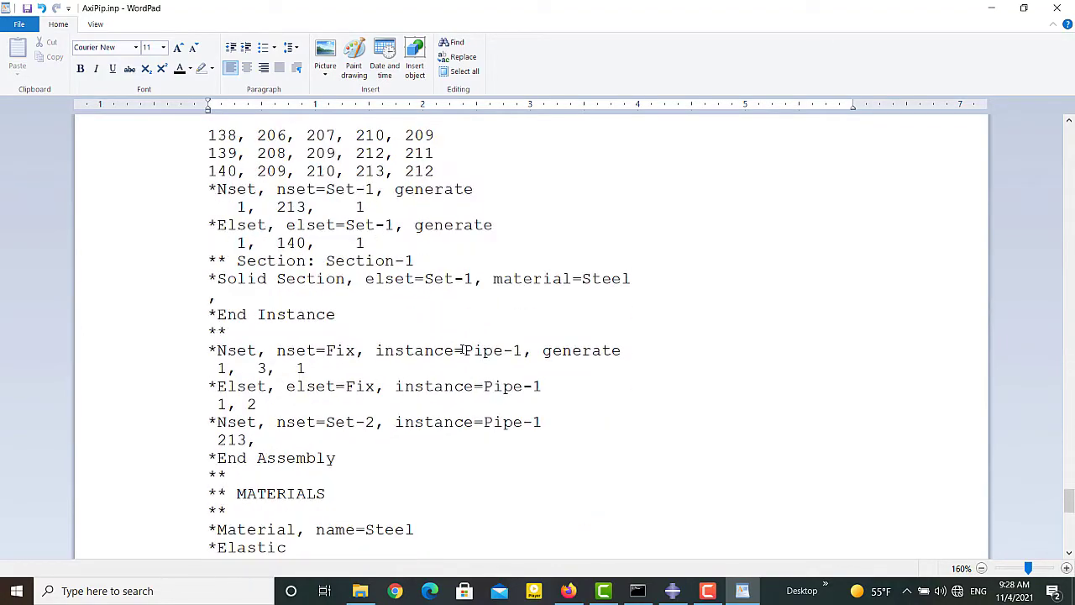
scroll(461, 350, "up", 2)
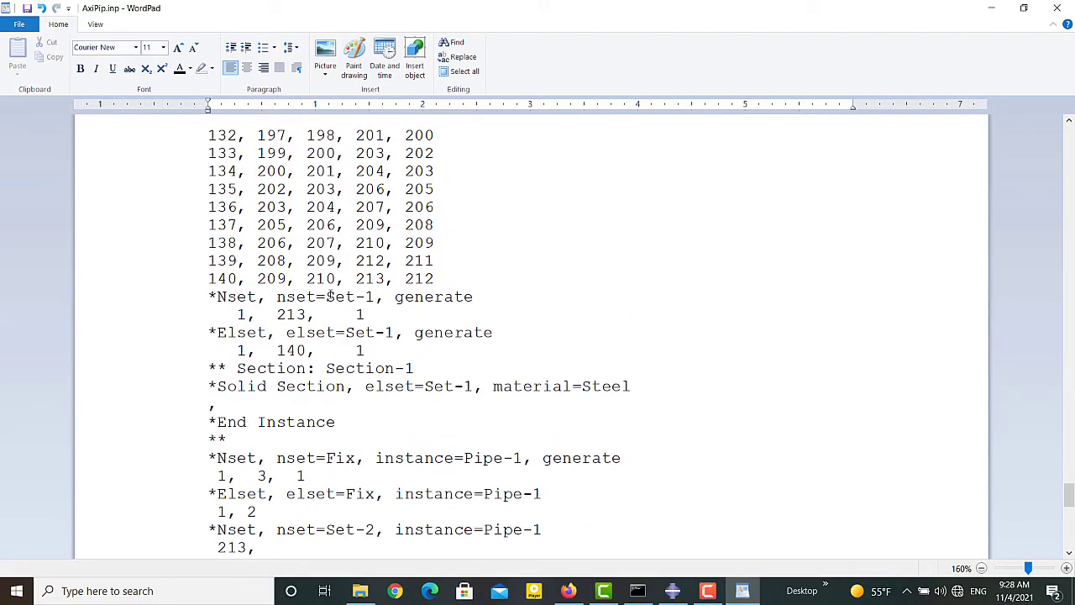
left_click_drag(238, 314, 375, 316)
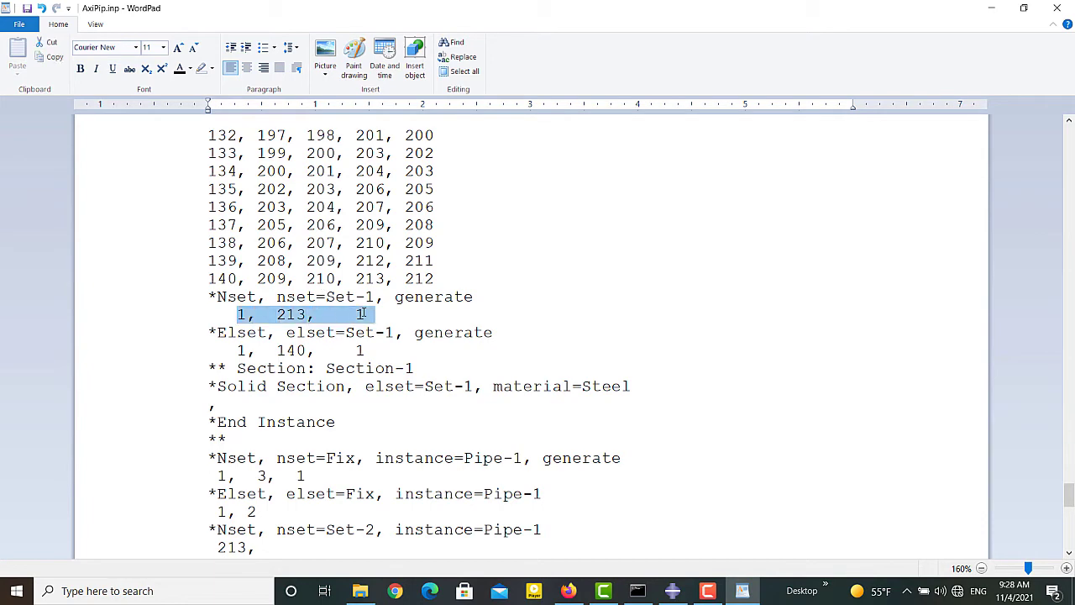
left_click_drag(239, 350, 367, 350)
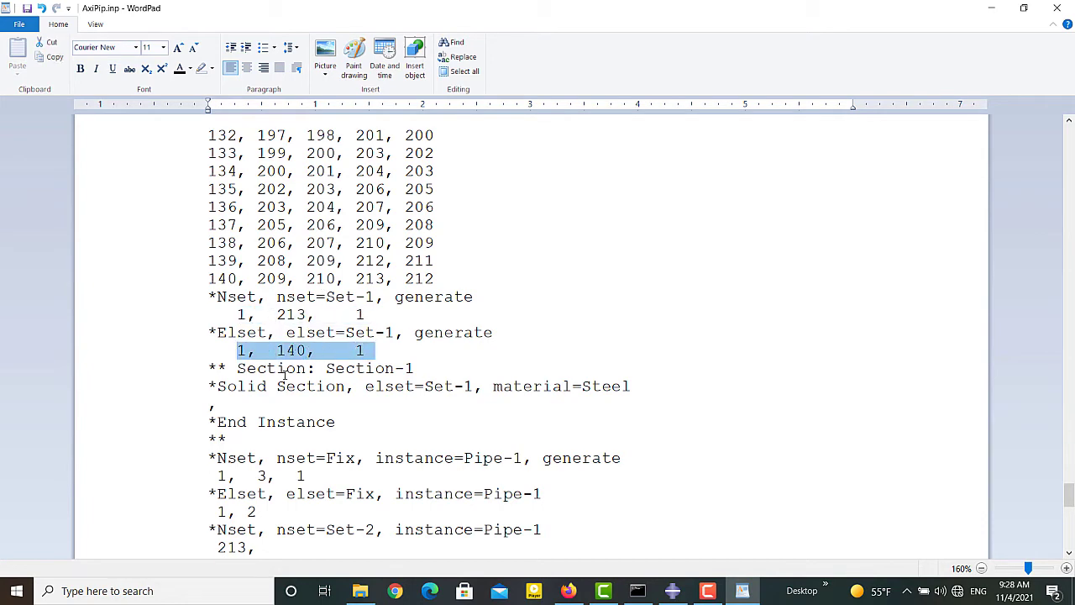
scroll(267, 372, "down", 3)
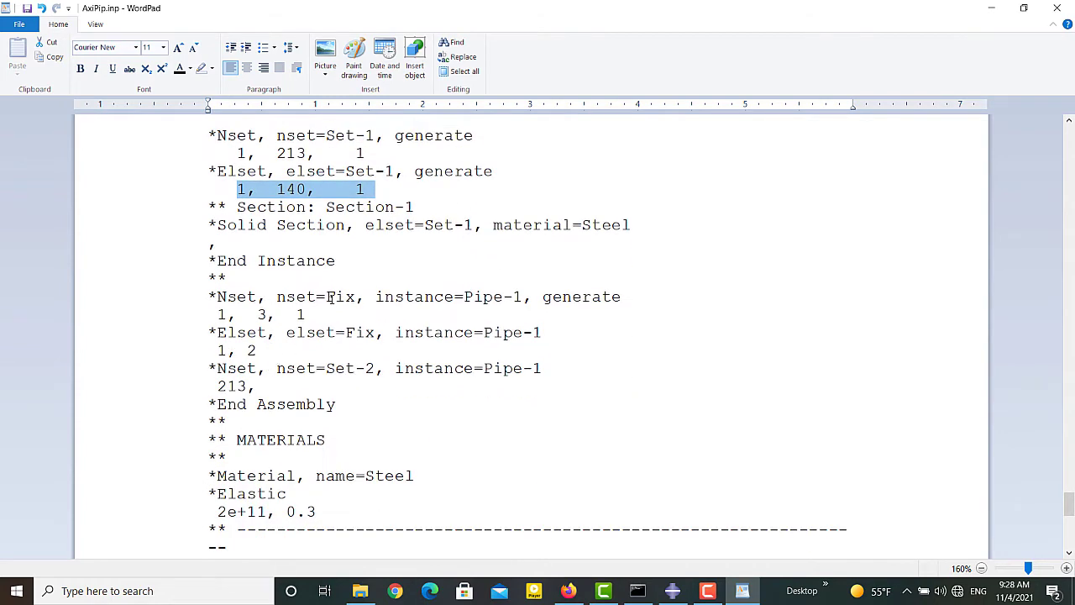
left_click_drag(327, 298, 357, 289)
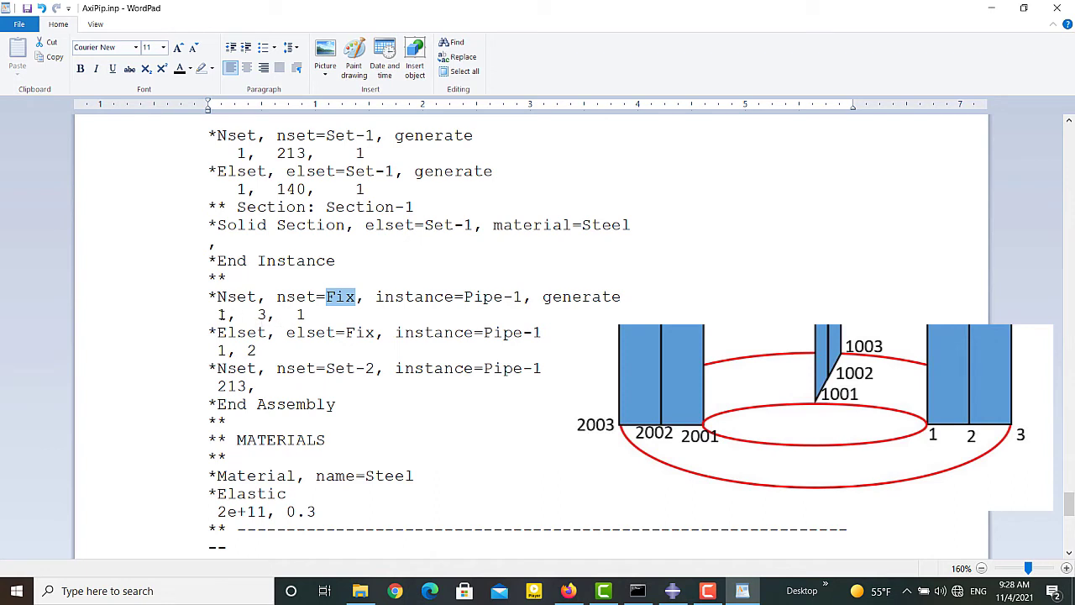
left_click_drag(217, 314, 308, 314)
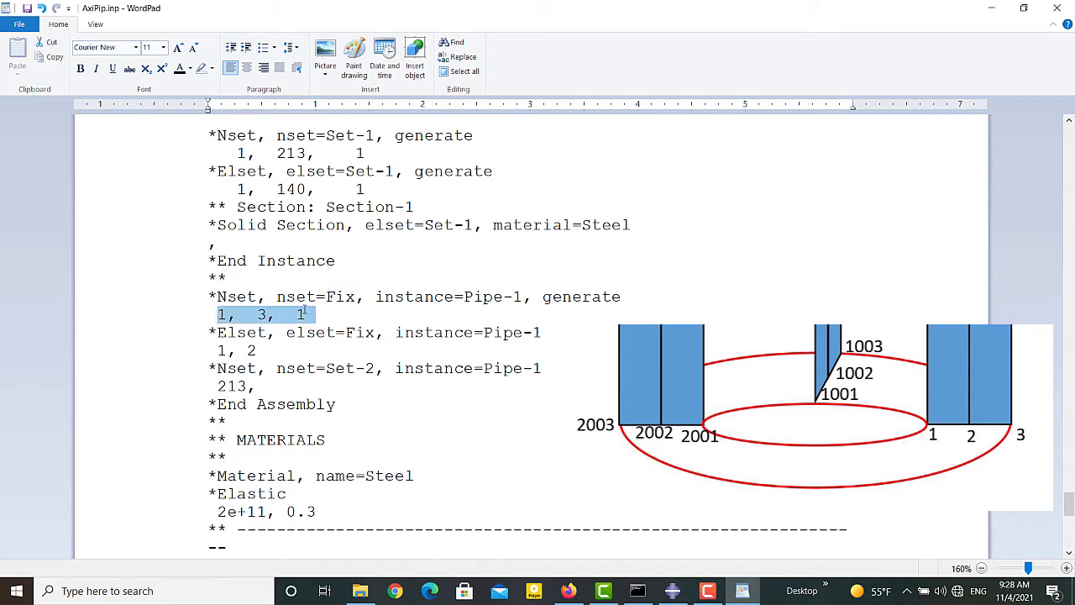
left_click(310, 316)
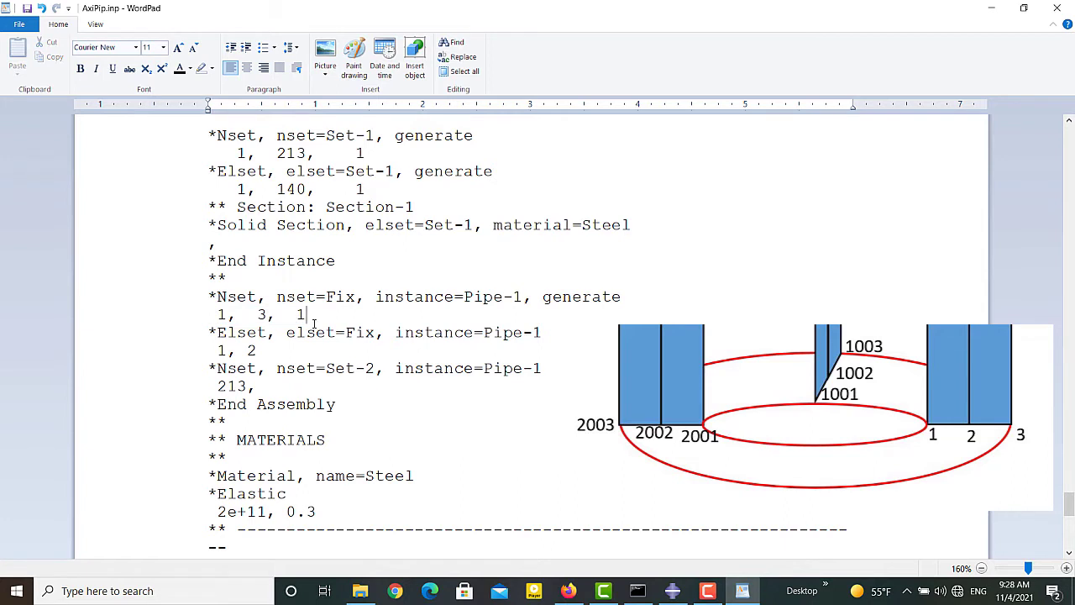
key("Return")
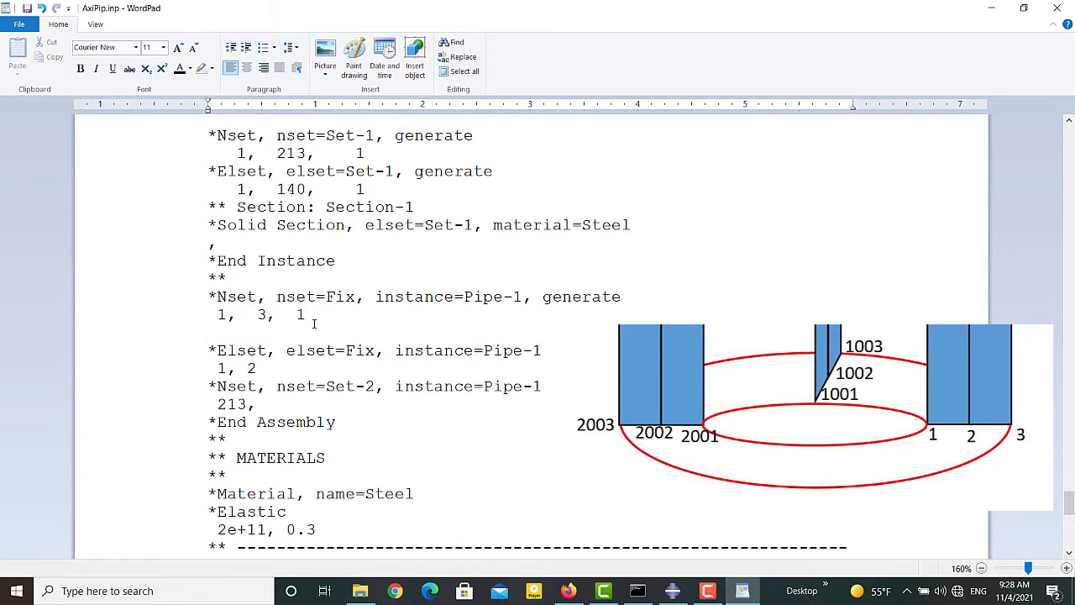
type("1001,1003,1")
key("Return")
type("200")
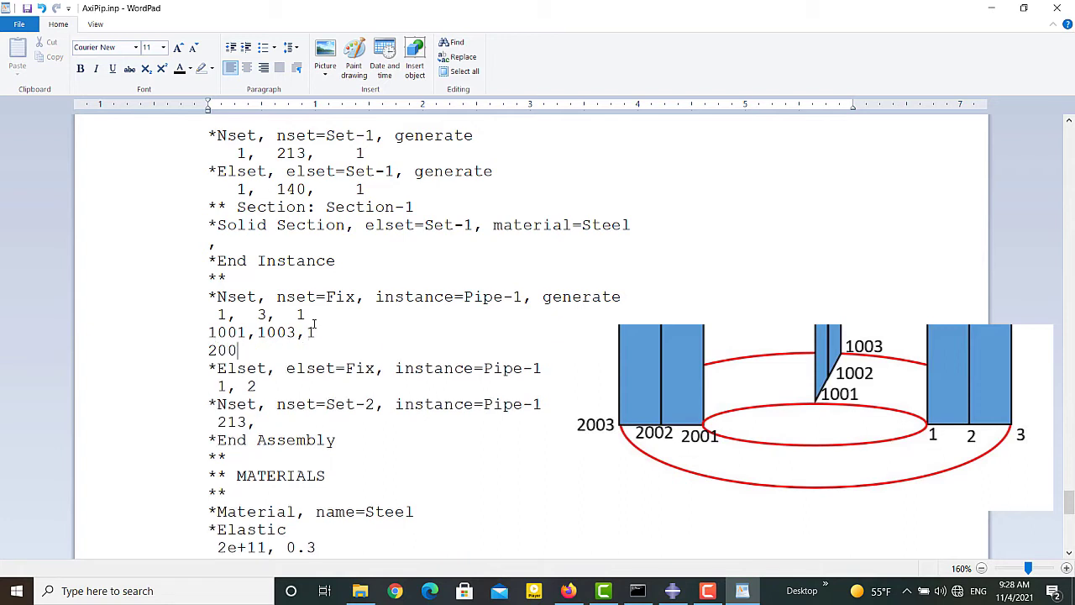
type("1,2003,1")
Add lines 1001,1002 and 2001,2002 to the Fix element set.
left_click(272, 385)
key("Return")
type("10")
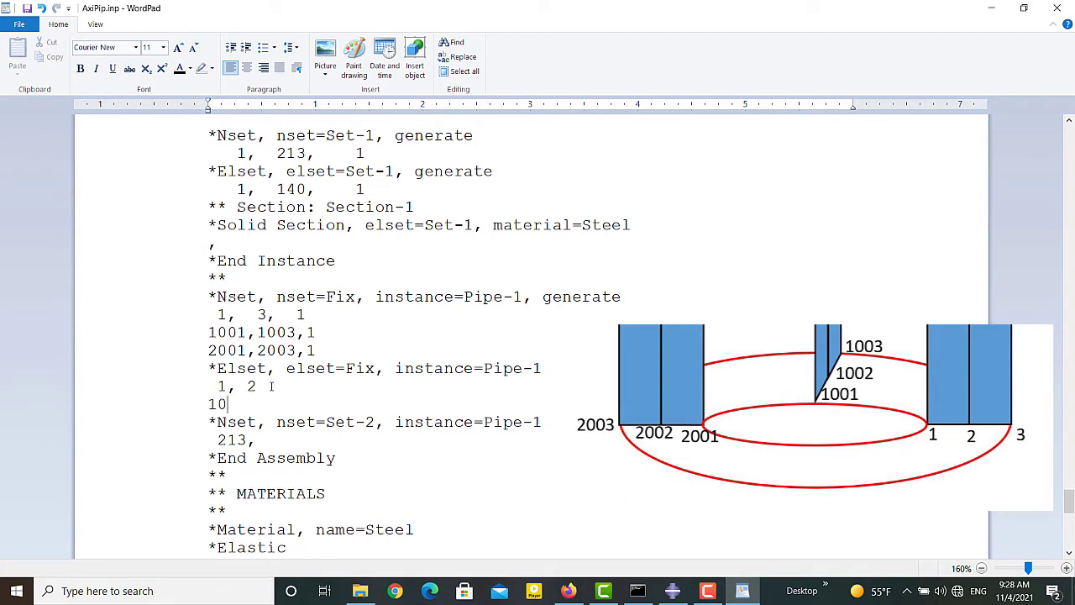
type("01,1002")
key("Return")
type("2")
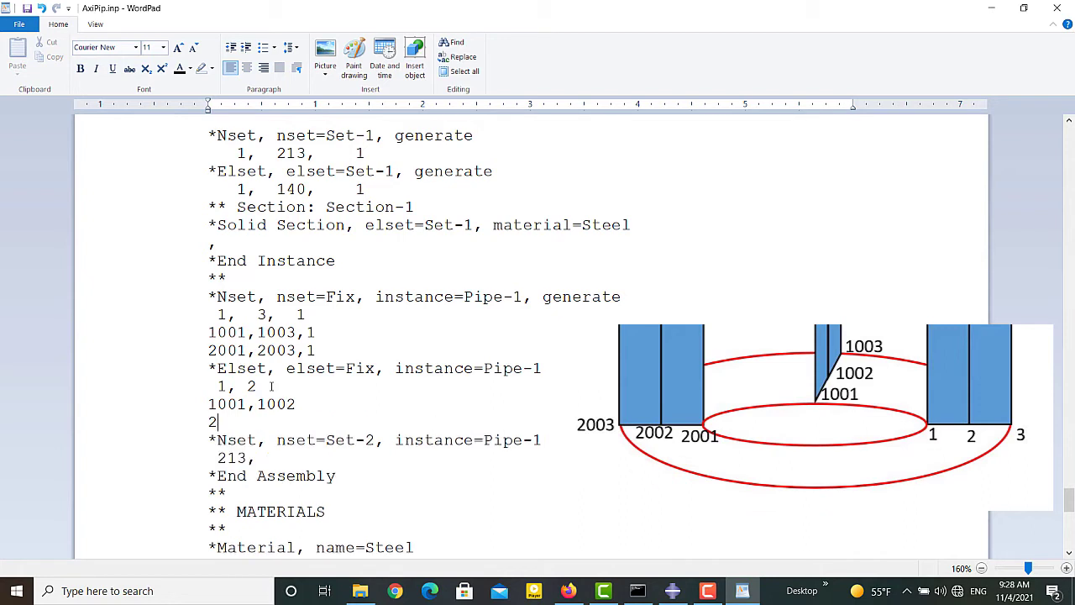
type("001,2002")
Duplicate the Set-2 *Nset lines beneath the original and rename the copy Set-3.
scroll(265, 419, "down", 3)
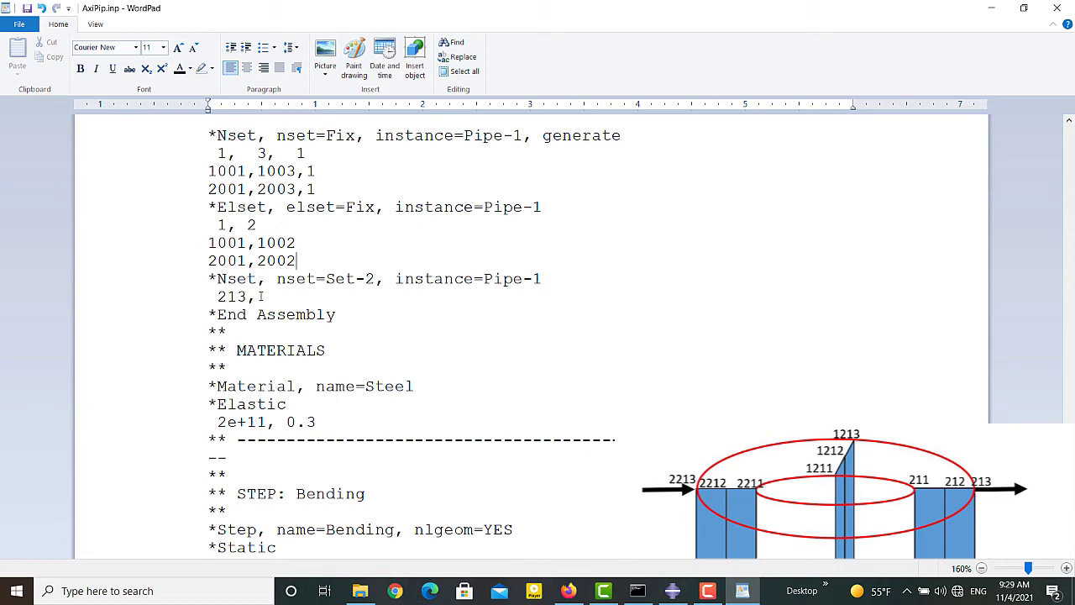
left_click_drag(255, 296, 210, 280)
key("ctrl+c")
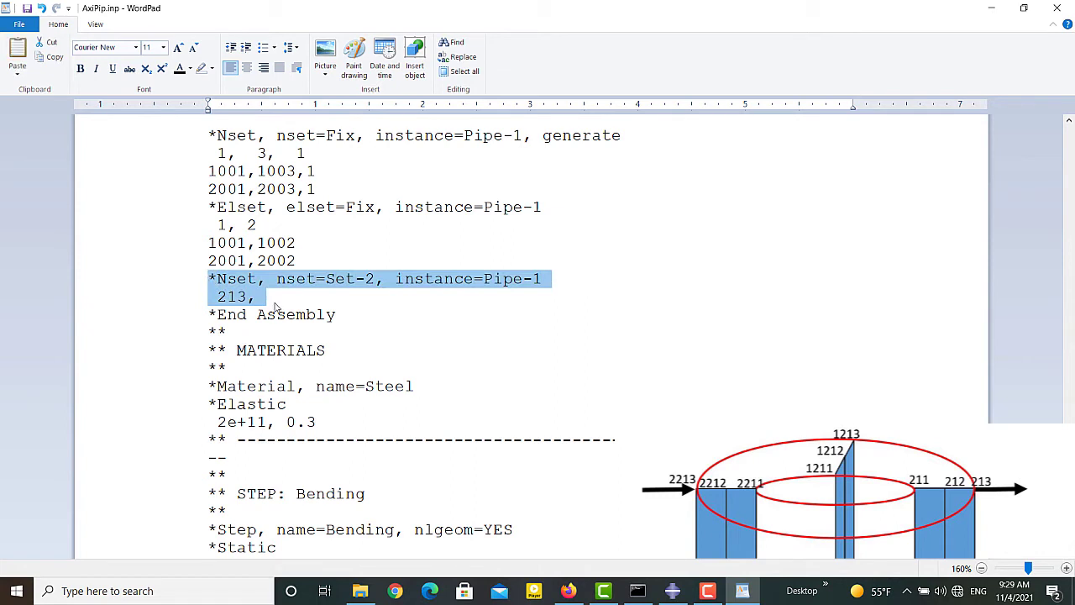
left_click(276, 307)
key("Return")
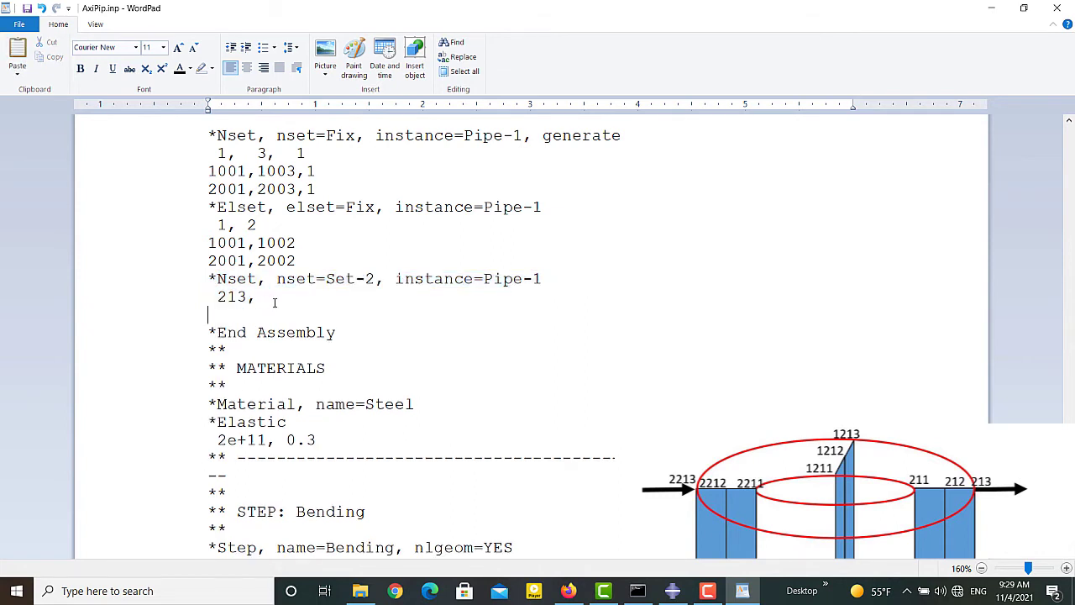
key("ctrl+v")
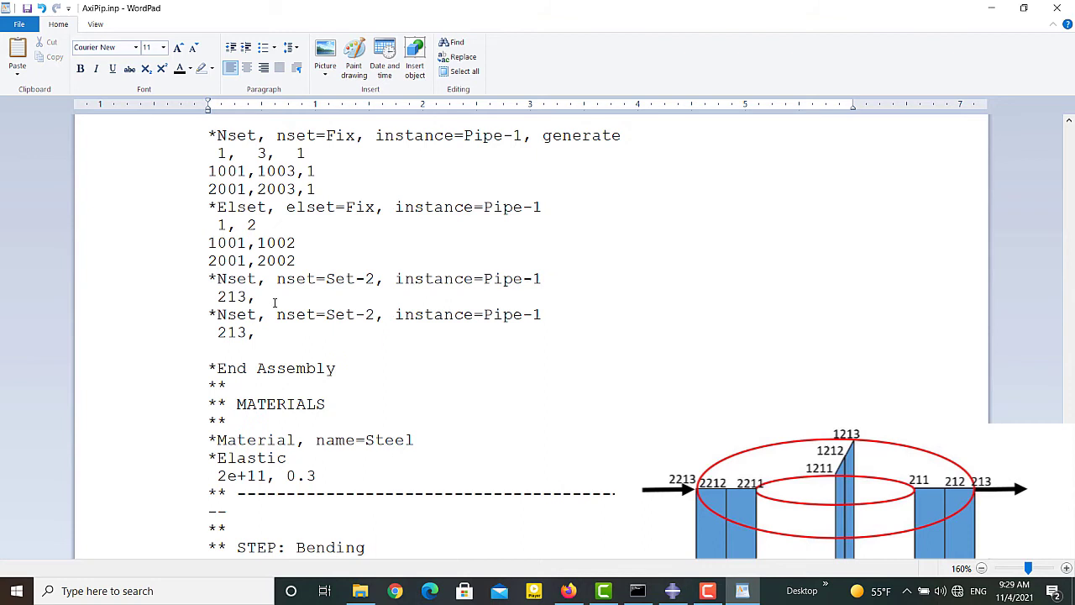
double_click(369, 314)
type("3")
type("2")
Paste a copy of the Set-2 load line directly below it in the Cload block.
scroll(244, 349, "down", 5)
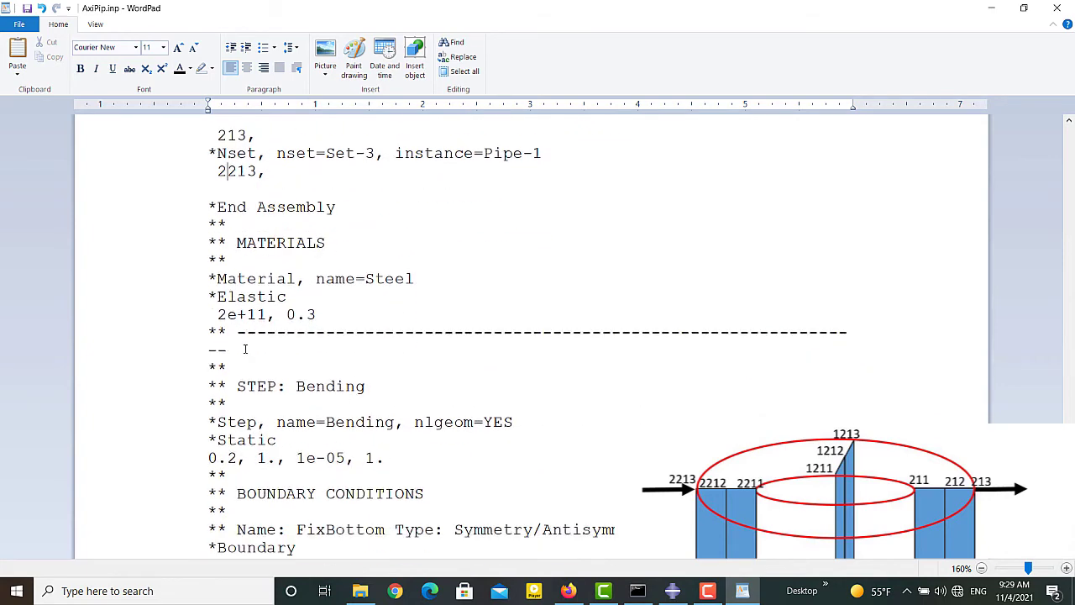
scroll(244, 350, "down", 2)
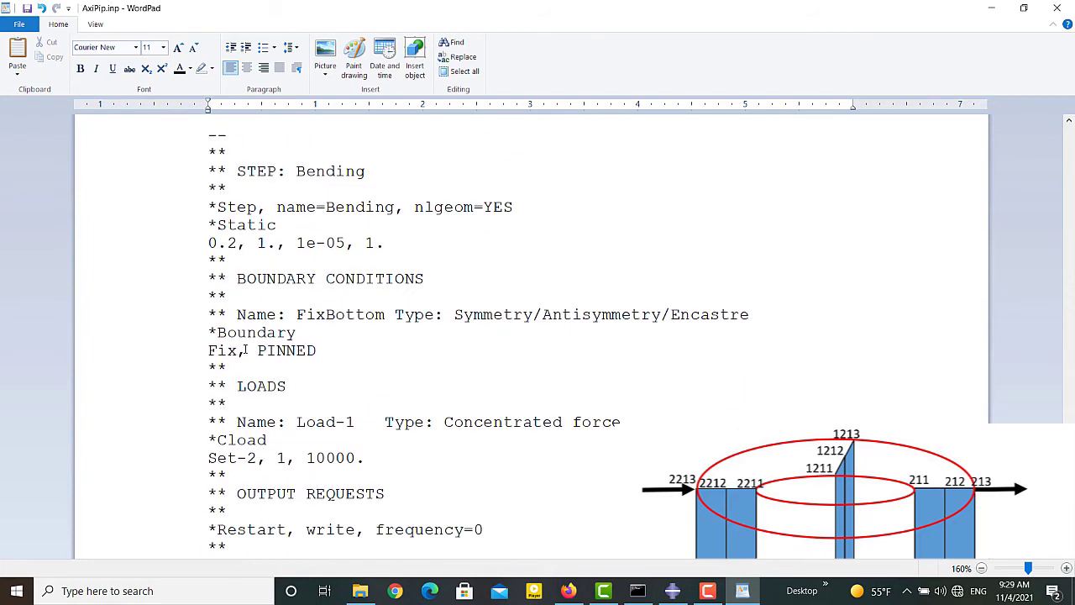
scroll(244, 351, "down", 3)
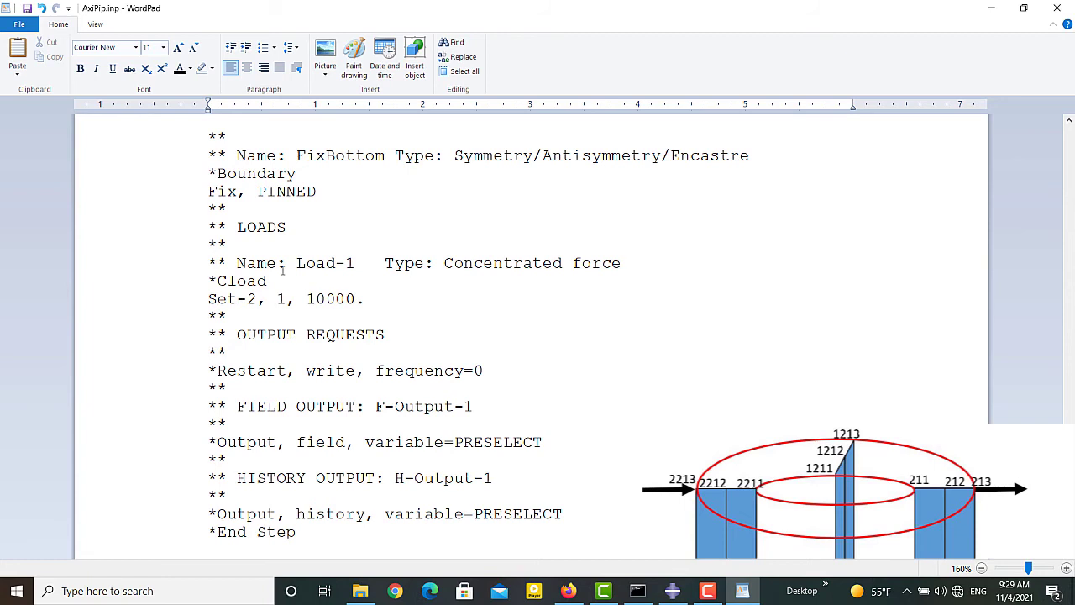
left_click_drag(367, 299, 201, 302)
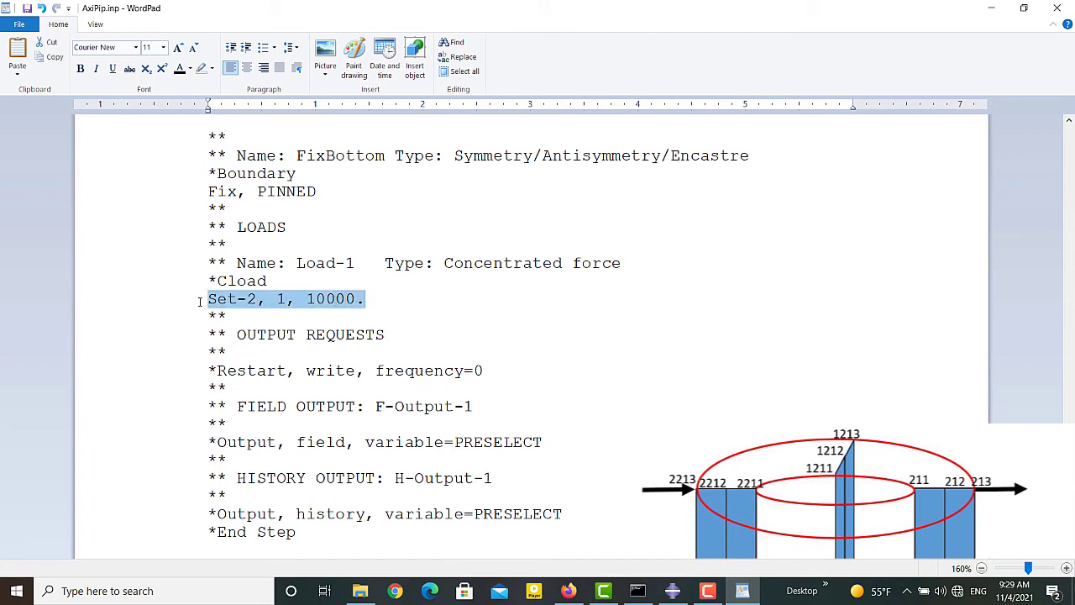
left_click(380, 302)
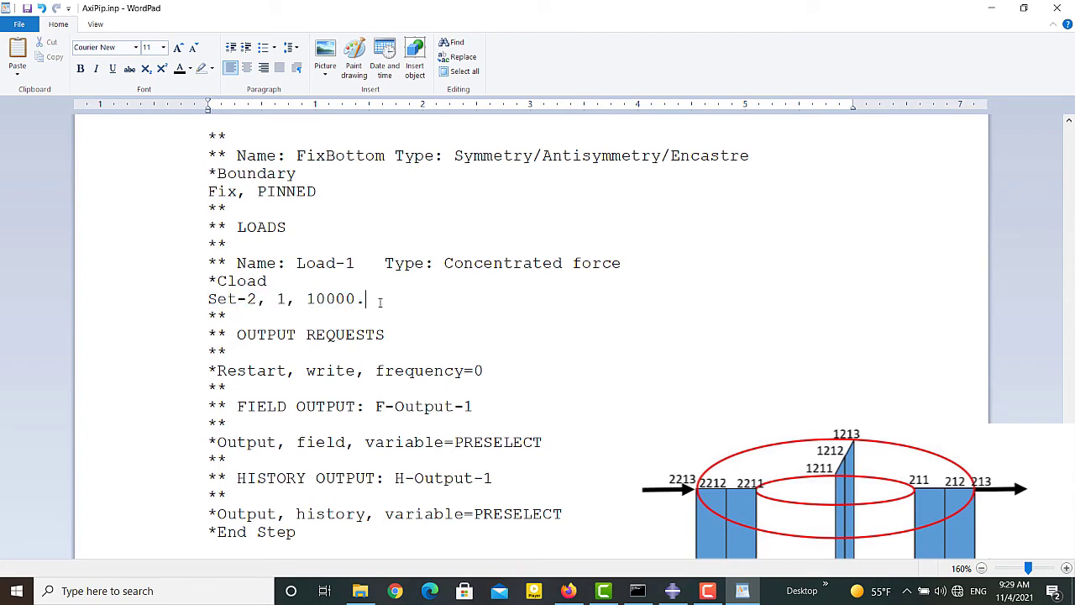
key("Return")
key("ctrl+v")
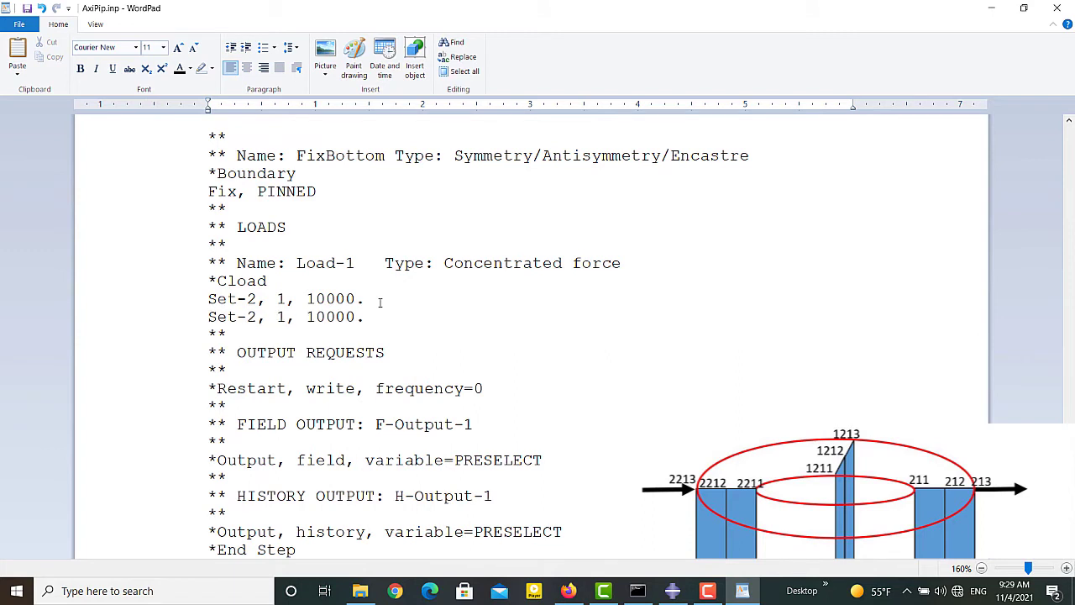
Edit the copied load line to read Set-3, 1, -10000.
left_click_drag(257, 316, 237, 317)
left_click(249, 316)
key("Delete")
type("3")
left_click(308, 316)
type("-")
Save the edited input file as BendingPipe.inp in the Sim folder.
left_click(19, 23)
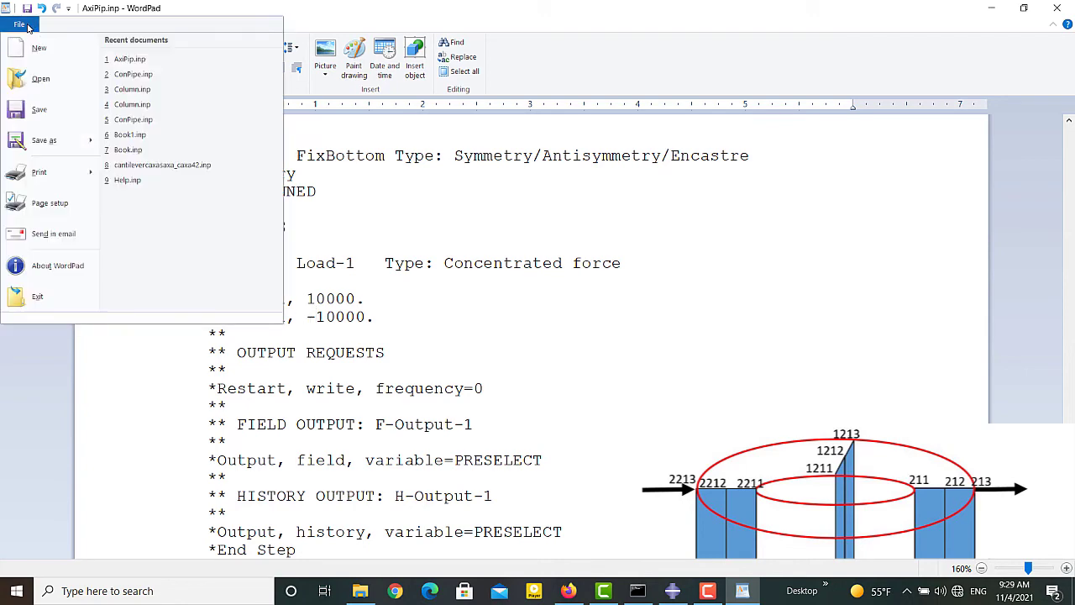
left_click(42, 140)
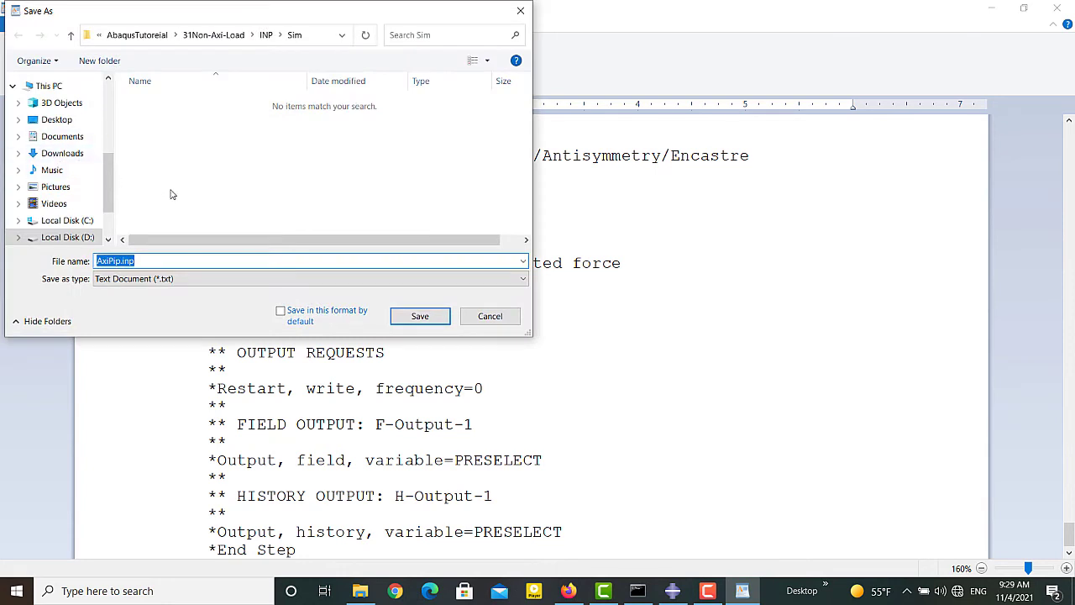
type("BendingP")
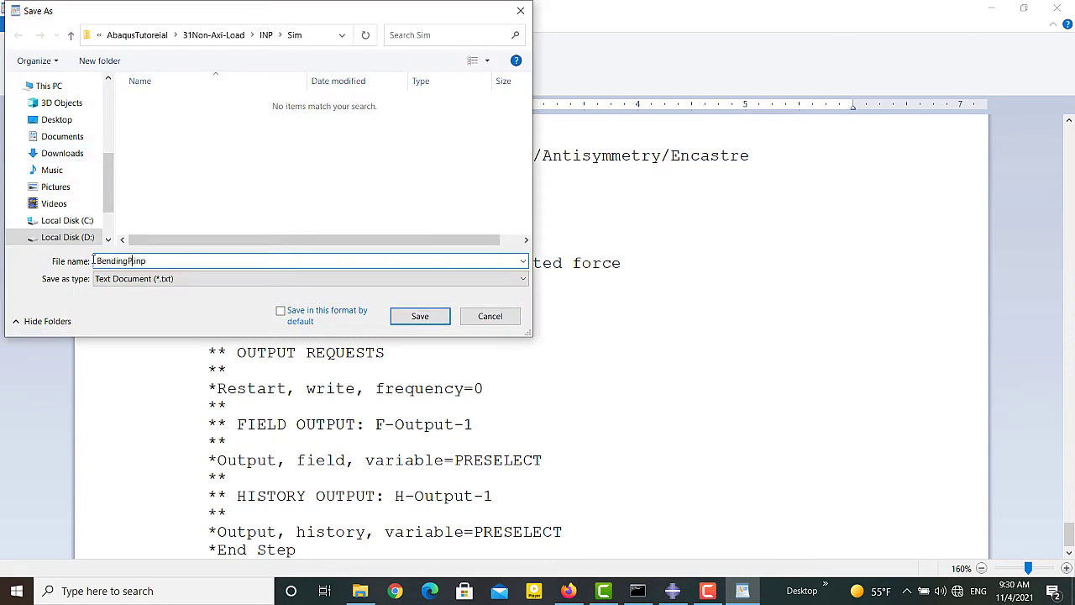
type("ipe")
left_click(419, 315)
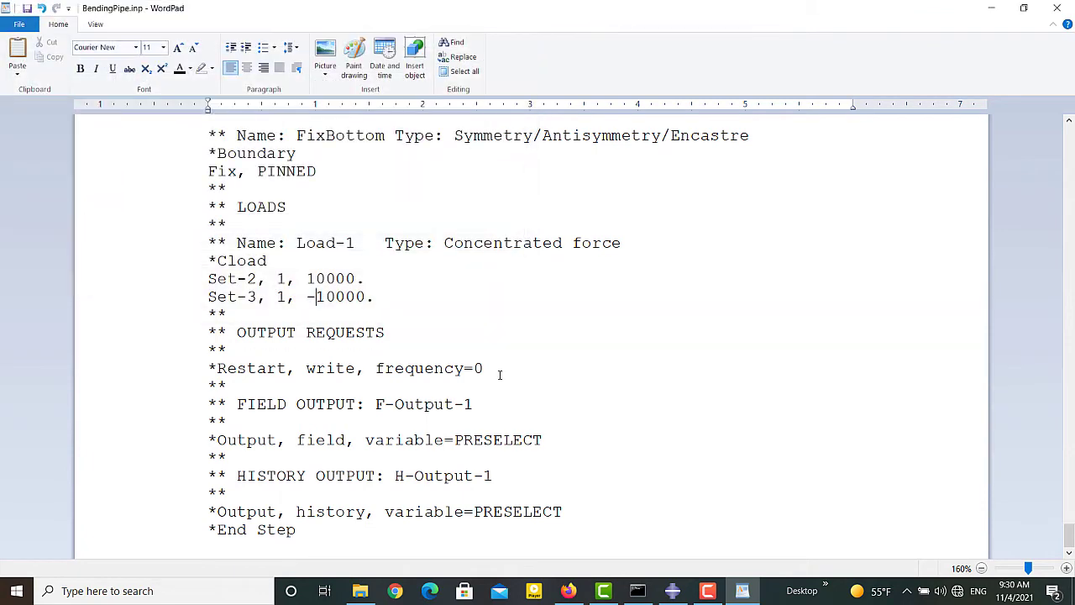
Create a new job sourced from the input file BendingPipe.inp.
left_click(672, 590)
left_click(264, 293)
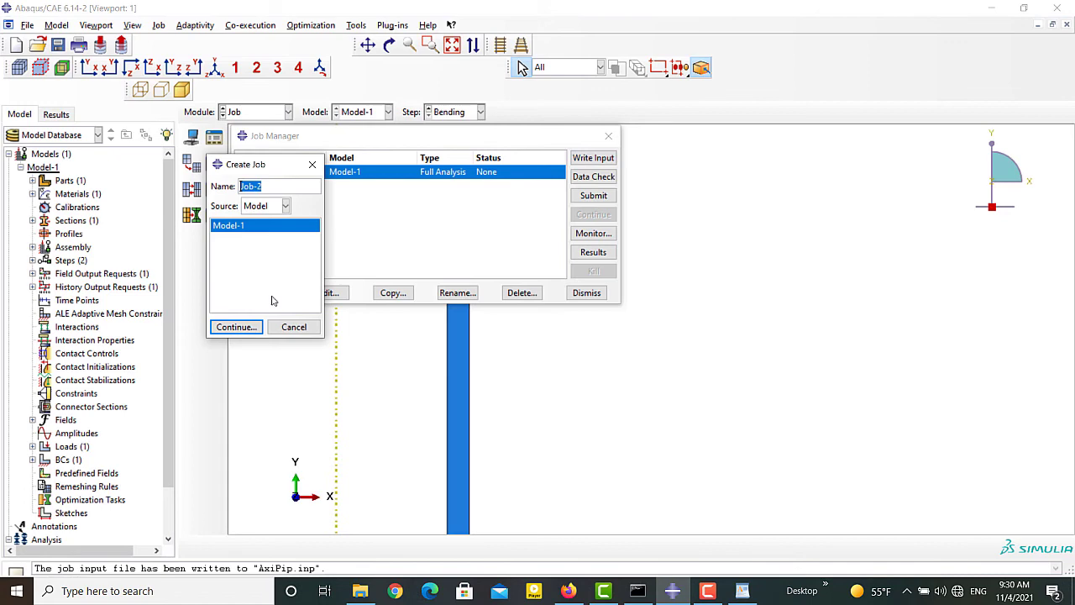
left_click(260, 207)
left_click(261, 234)
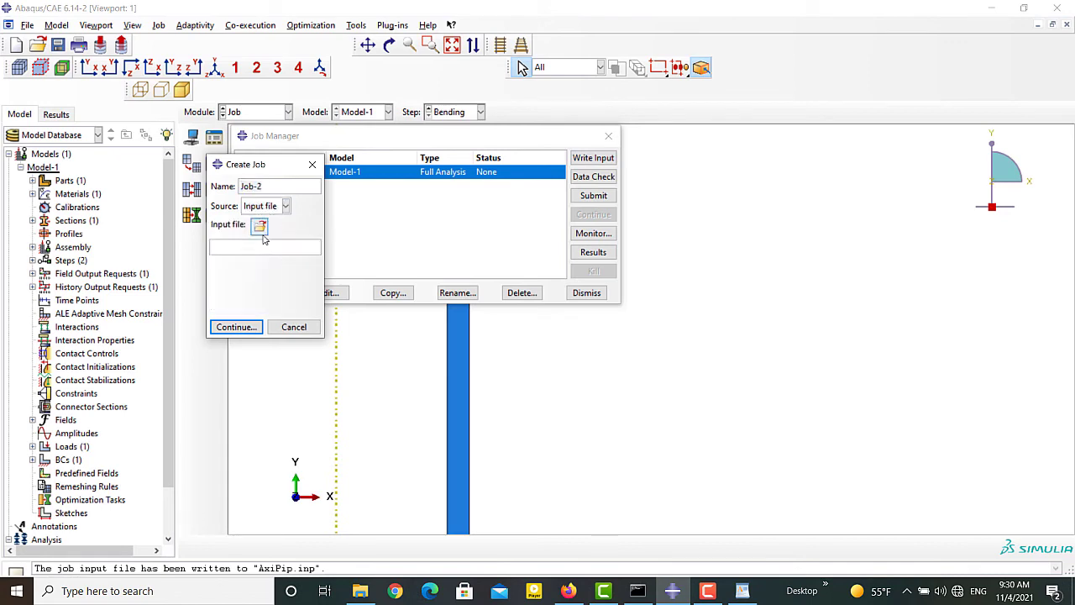
left_click(263, 225)
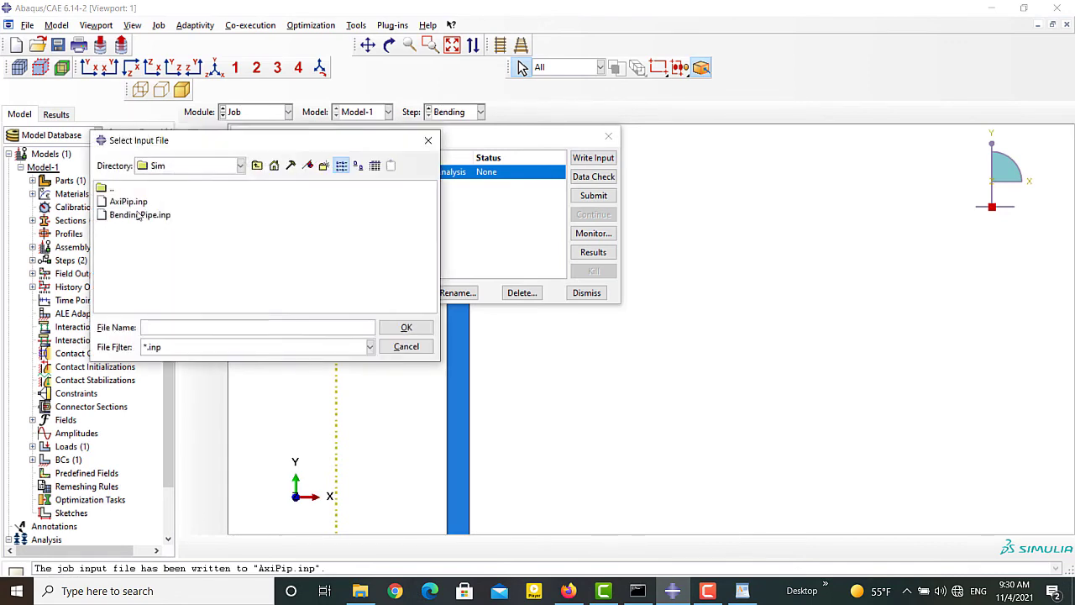
double_click(140, 215)
left_click(234, 327)
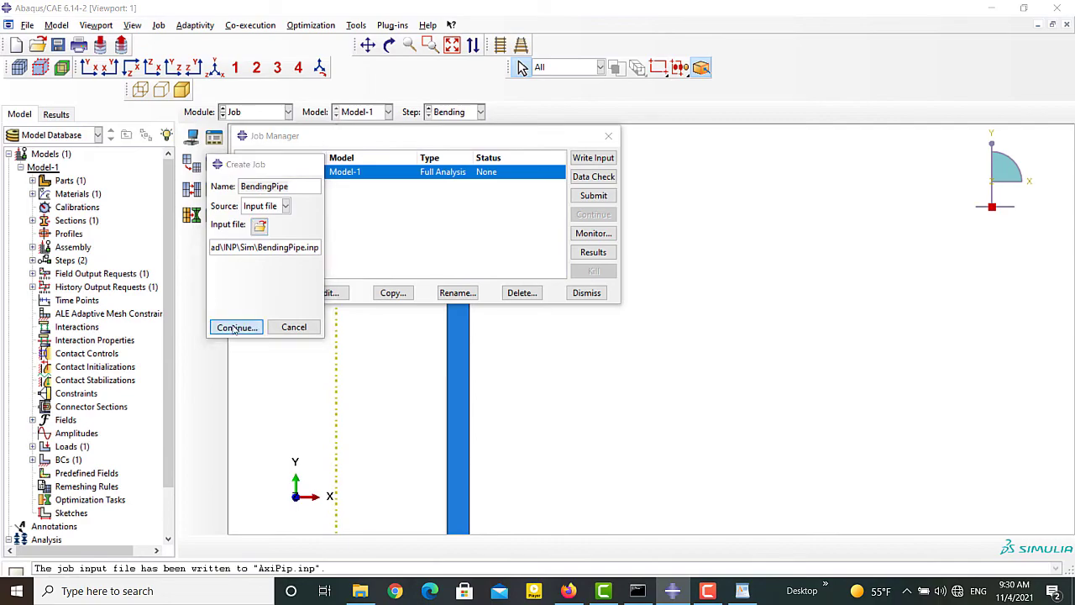
Accept the BendingPipe job settings, submit it, and open its results.
left_click(188, 400)
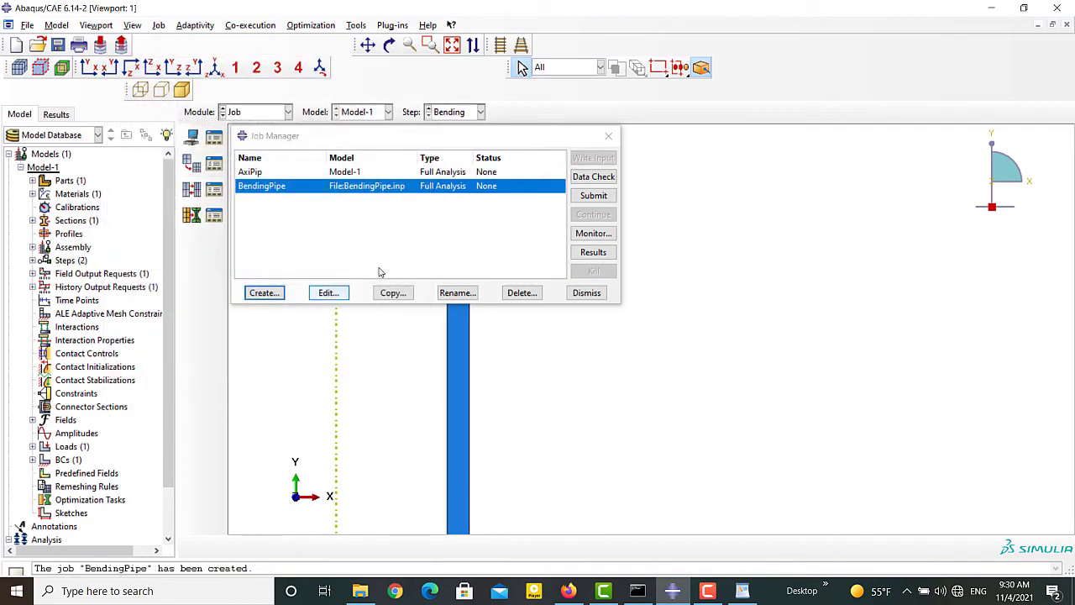
left_click(593, 195)
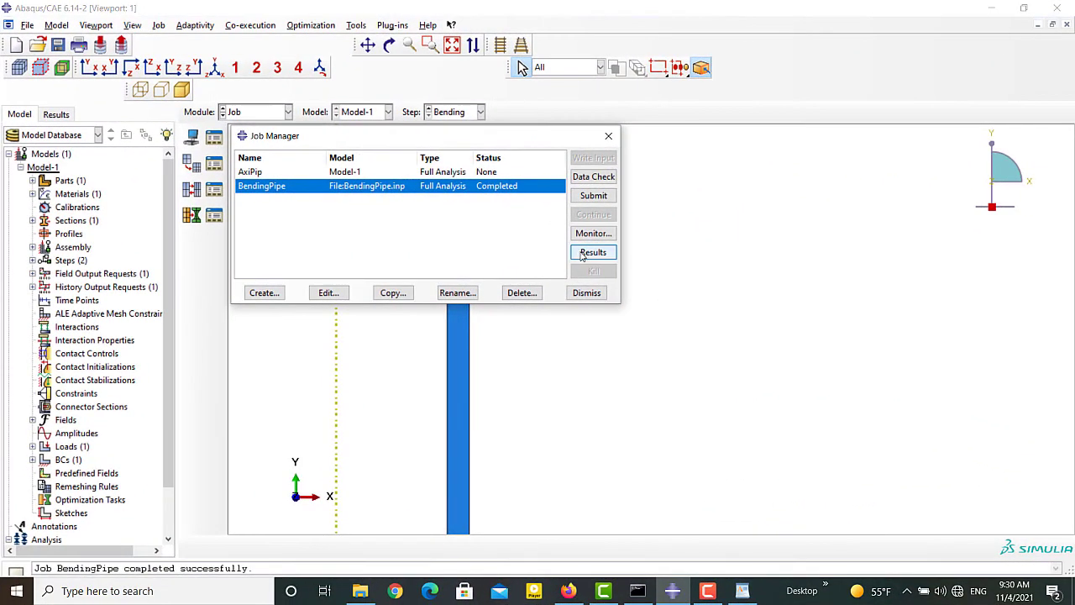
left_click(592, 252)
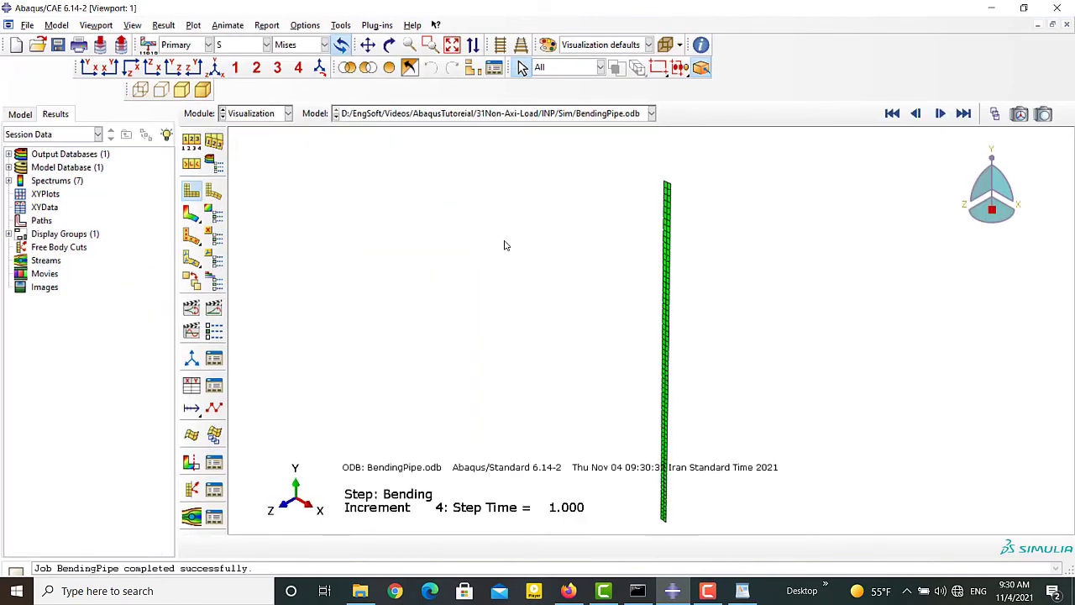
Plot Mises contours on the deformed pipe with a uniform 5e4 deformation scale factor.
left_click(191, 214)
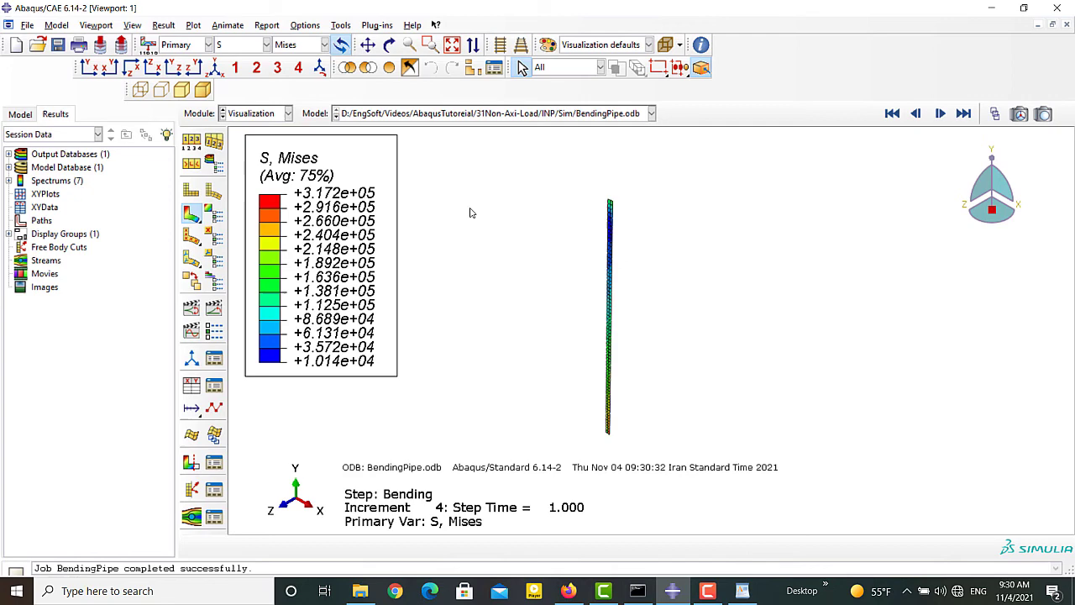
left_click(305, 25)
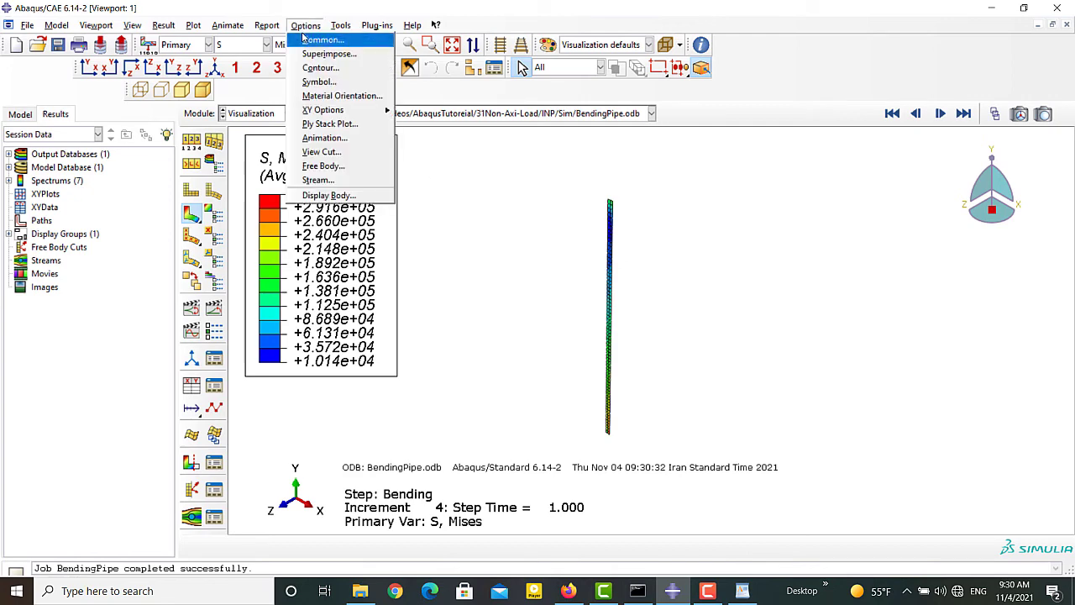
left_click(304, 38)
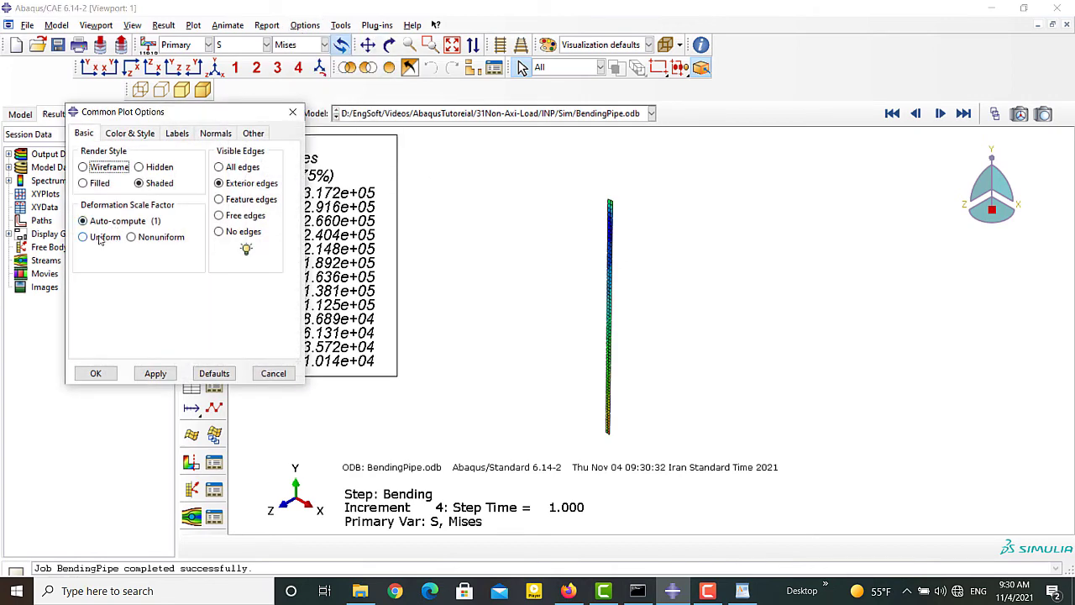
left_click(100, 239)
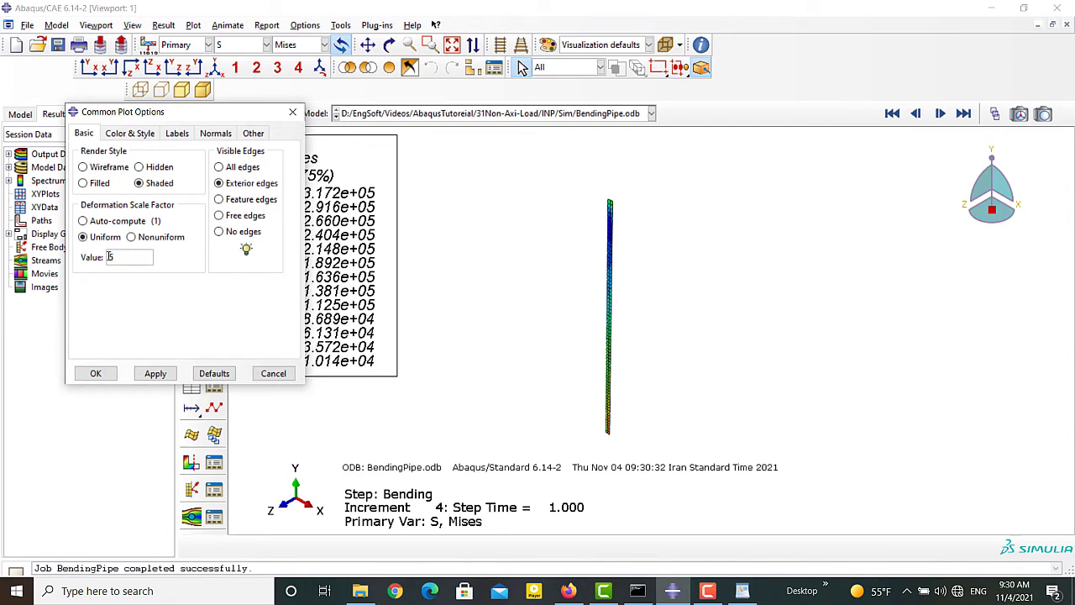
left_click(95, 373)
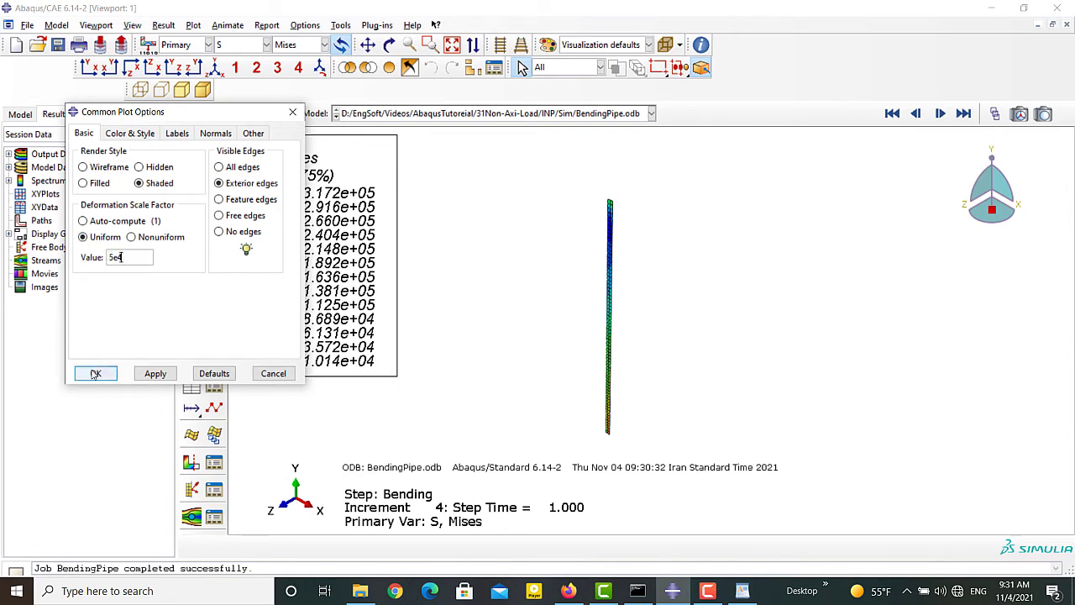
In ODB Display Options, enable Sweep elements with a 360° end angle.
left_click(131, 25)
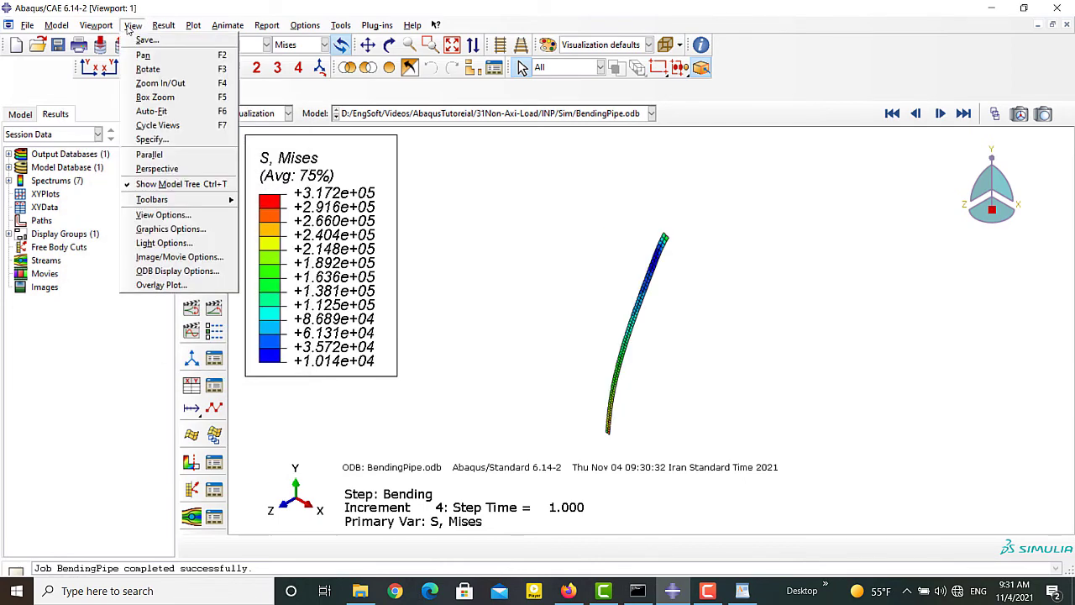
left_click(160, 269)
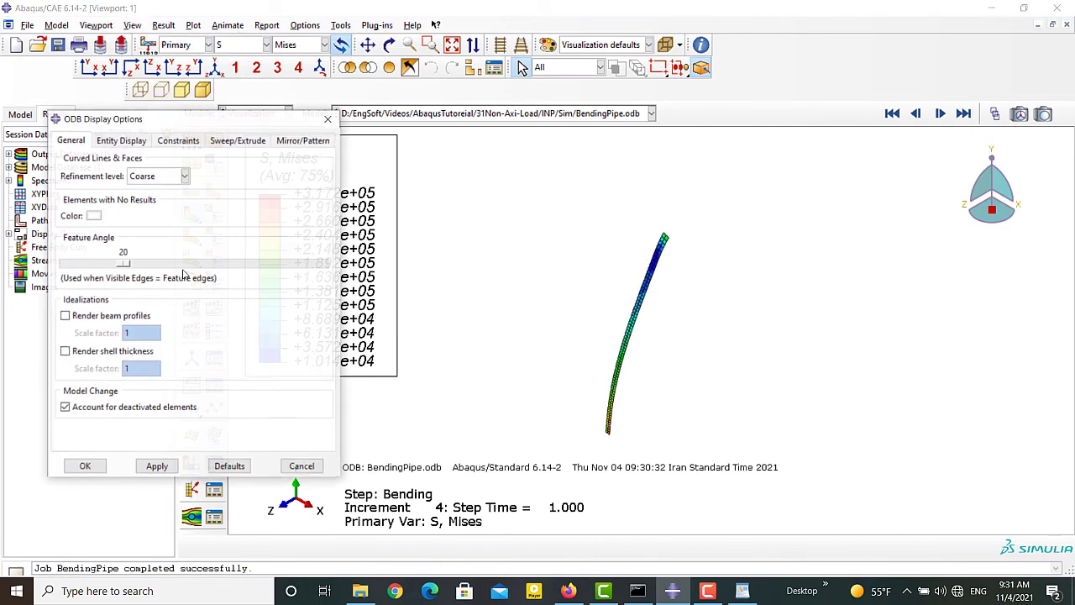
left_click(242, 141)
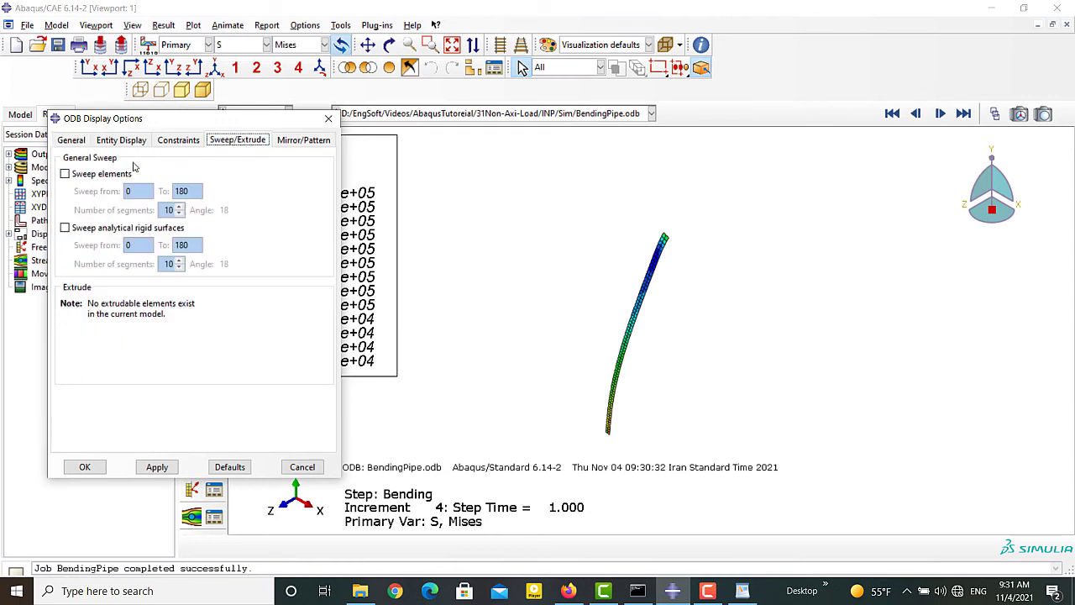
left_click(83, 173)
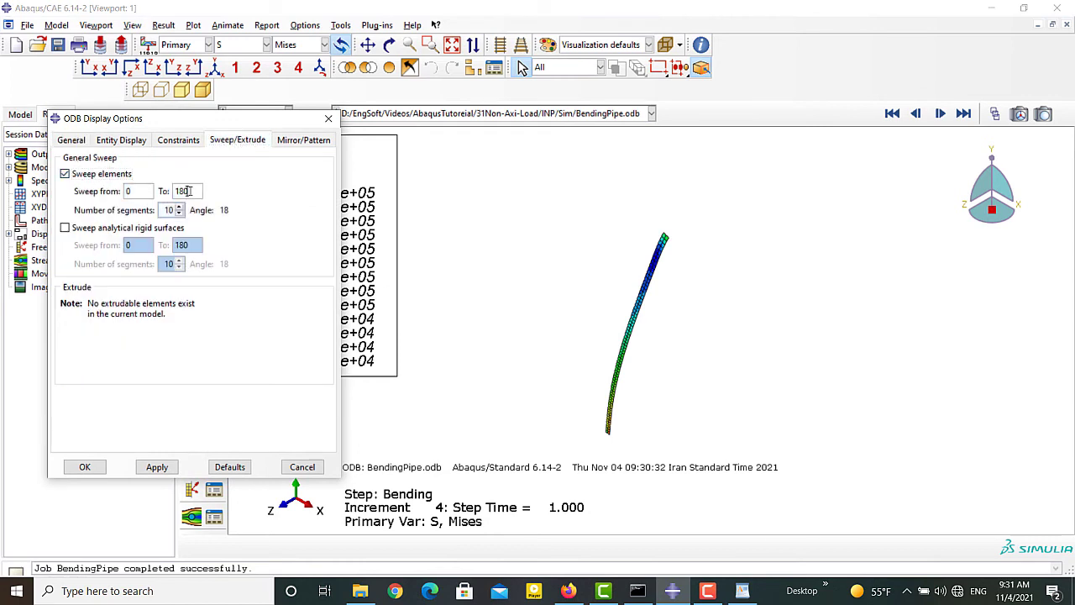
double_click(187, 191)
type("360")
Apply the sweep, rotate the pipe sideways, and animate the Bending step's time history.
left_click(84, 466)
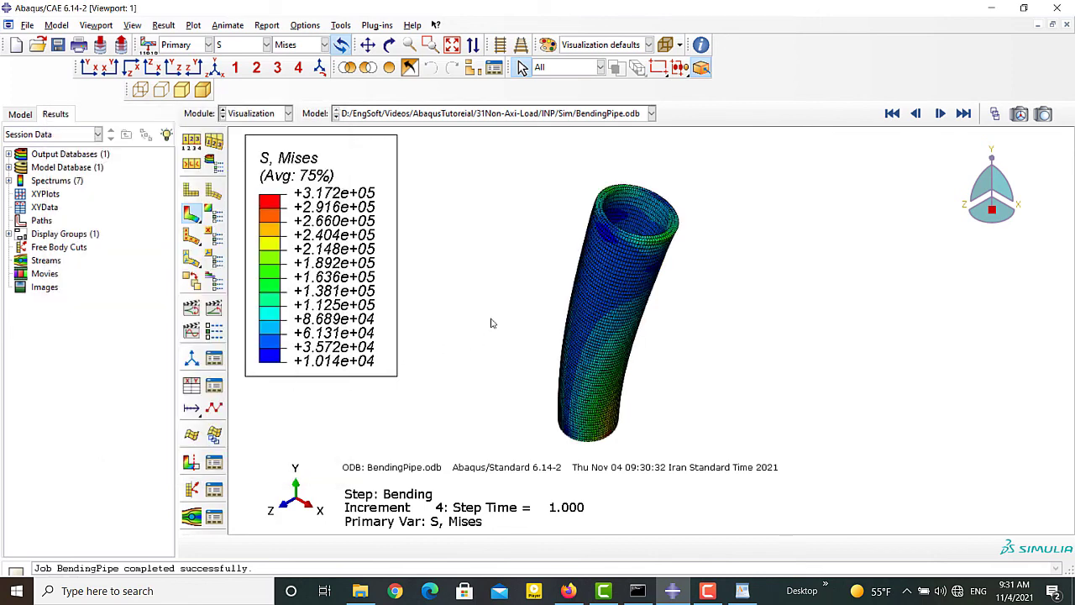
left_click(388, 45)
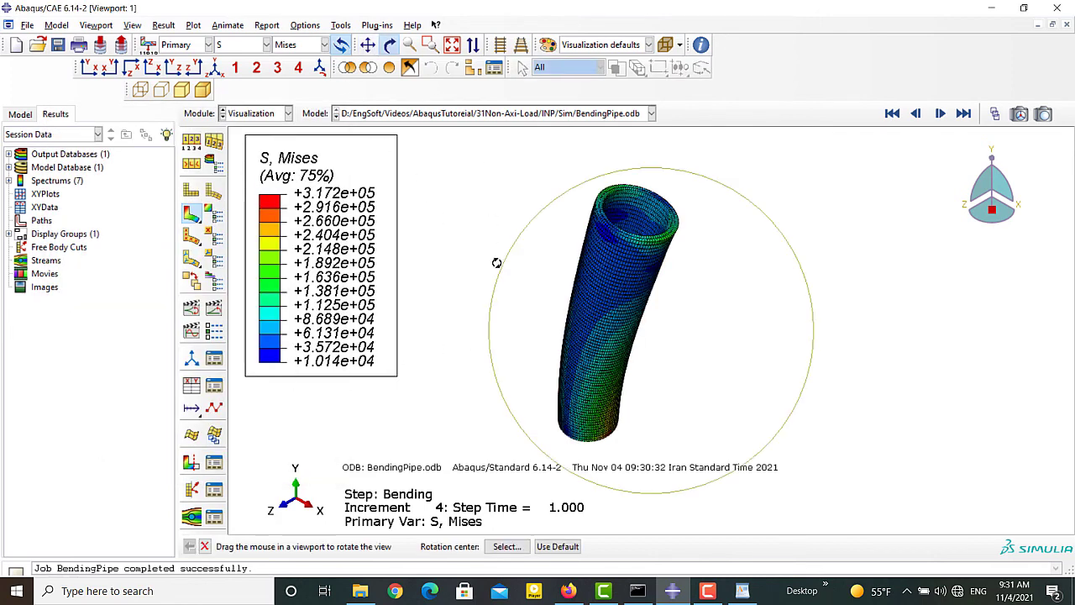
left_click_drag(516, 234, 446, 409)
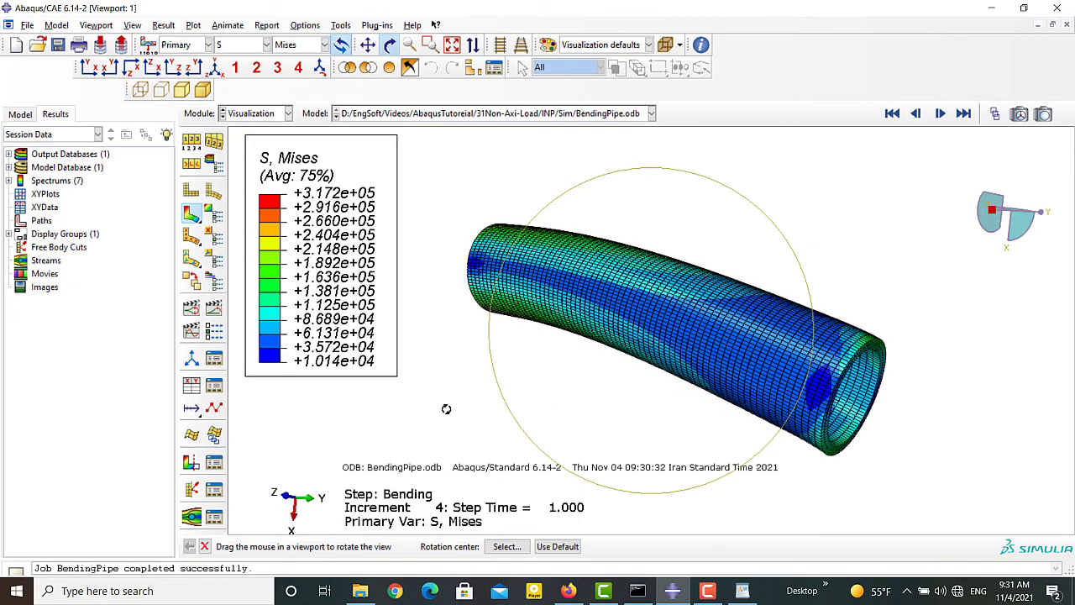
left_click(214, 310)
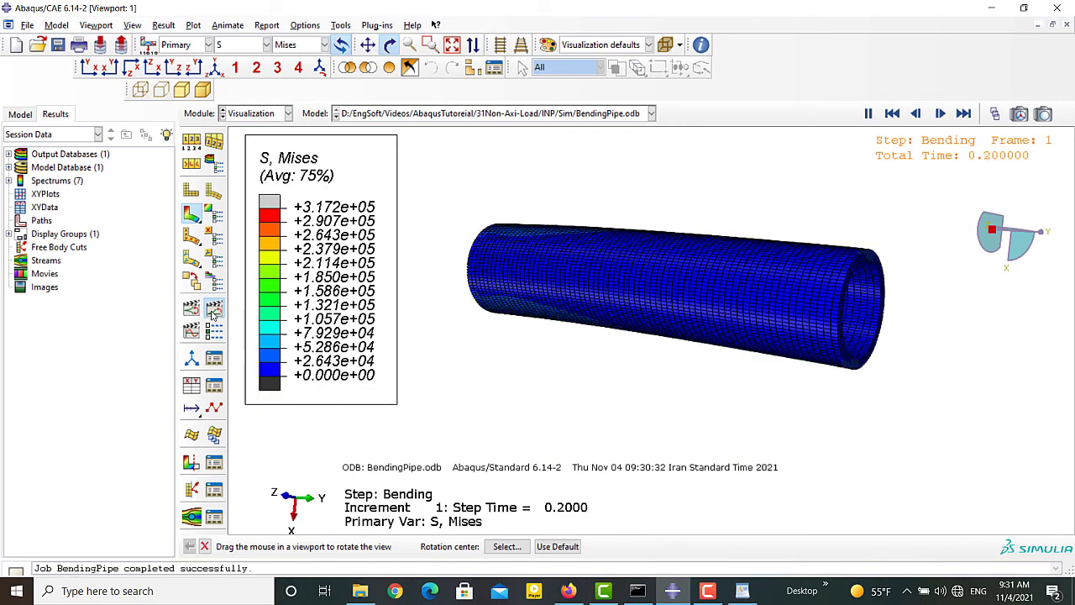